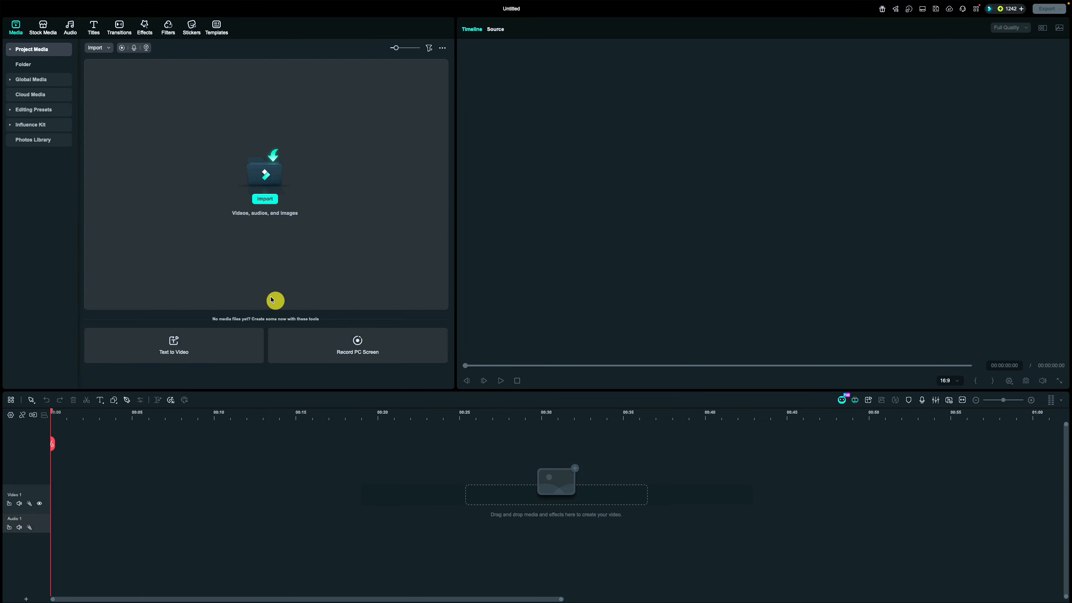
# Import all the numbered MP4 clips from the Clip folder and place them one after another on the first video track
pyautogui.click(265, 199)
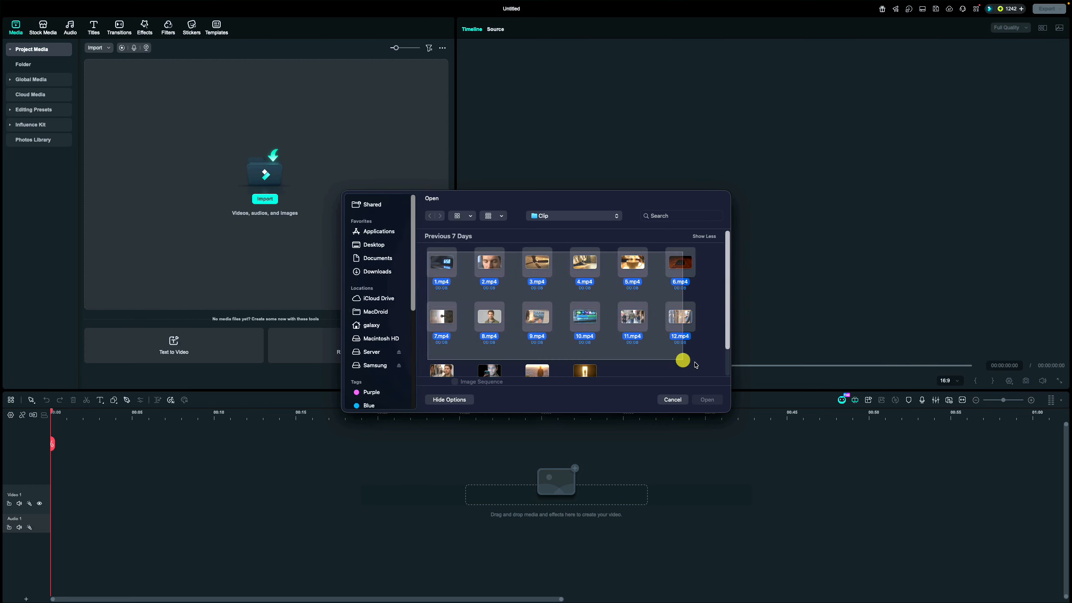
pyautogui.click(703, 397)
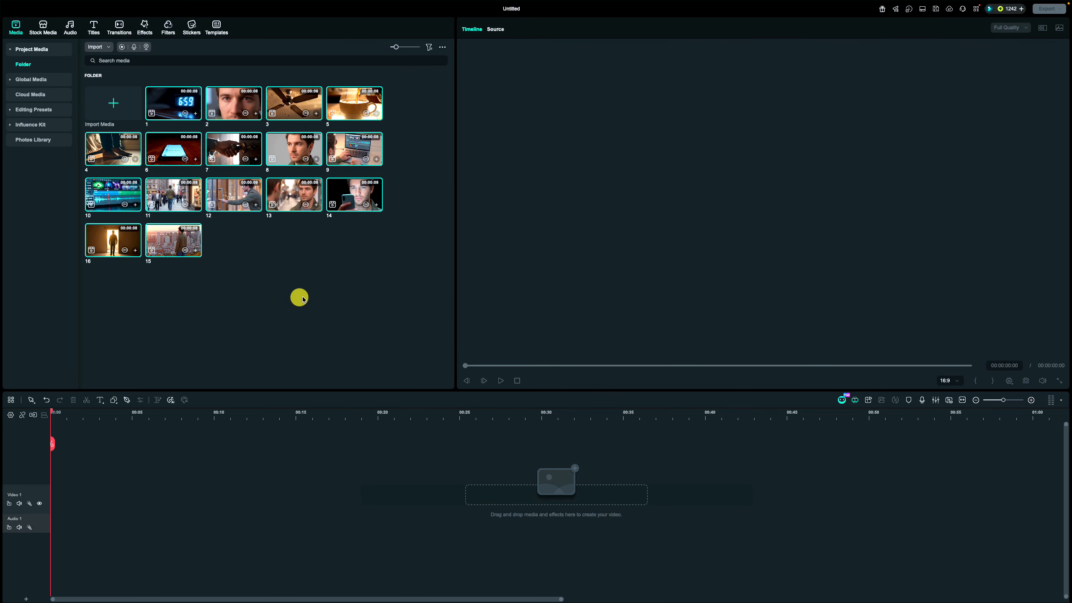
pyautogui.moveTo(150, 321); pyautogui.dragTo(67, 485)
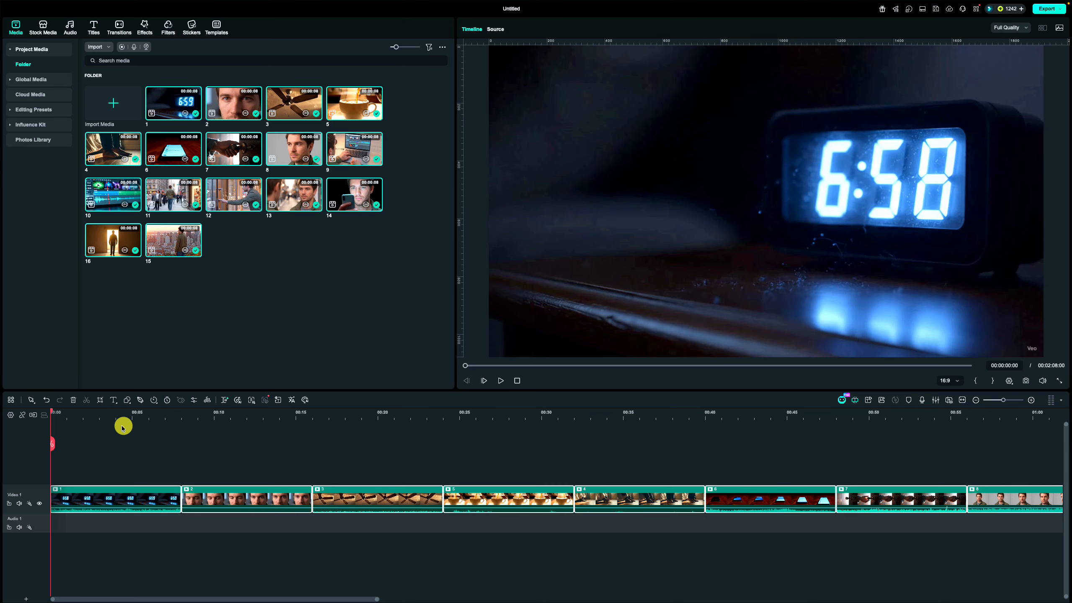
# Scrub through the assembled sequence and trim the end of the alarm clock clip to about 3 seconds
pyautogui.click(99, 417)
pyautogui.moveTo(101, 413); pyautogui.dragTo(703, 472)
pyautogui.moveTo(769, 417); pyautogui.dragTo(569, 434)
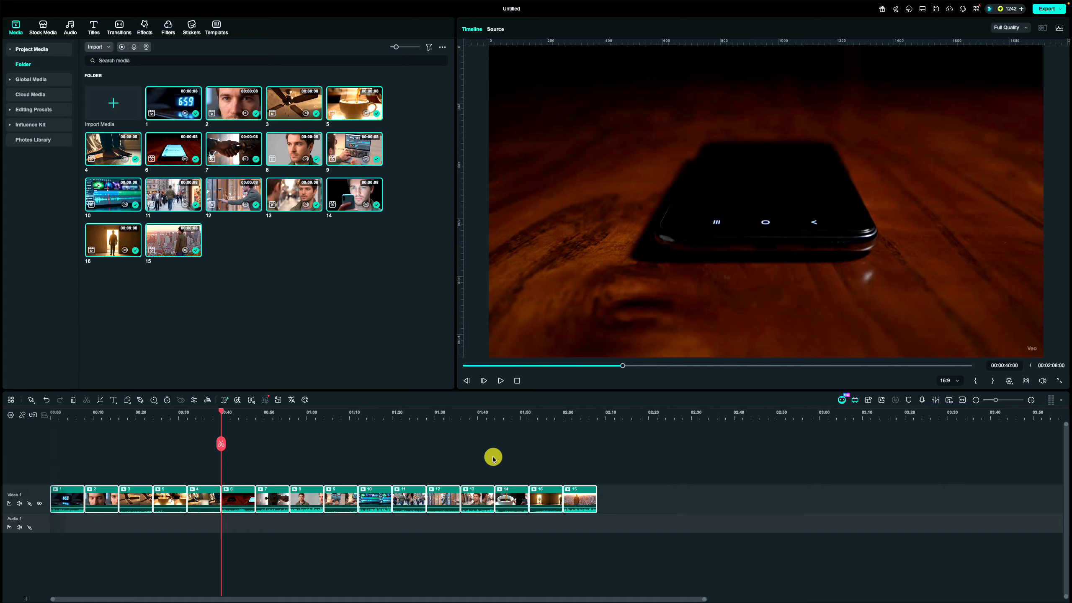
pyautogui.moveTo(125, 511); pyautogui.dragTo(80, 511)
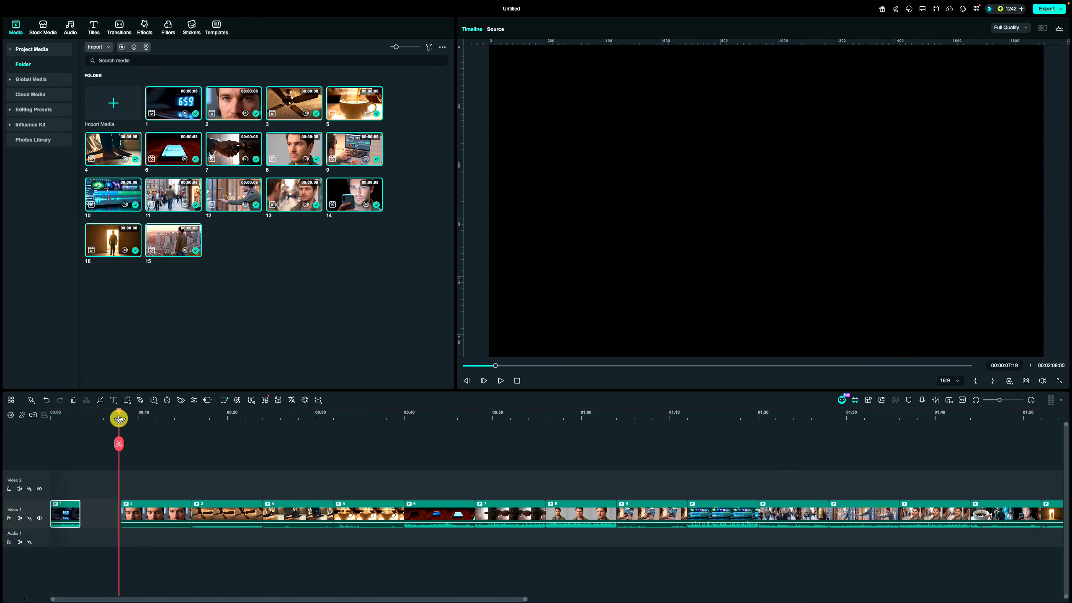
# Shorten clip 2, the man's face, move it directly against the end of clip 1 and play back the join
pyautogui.moveTo(120, 417); pyautogui.dragTo(145, 444)
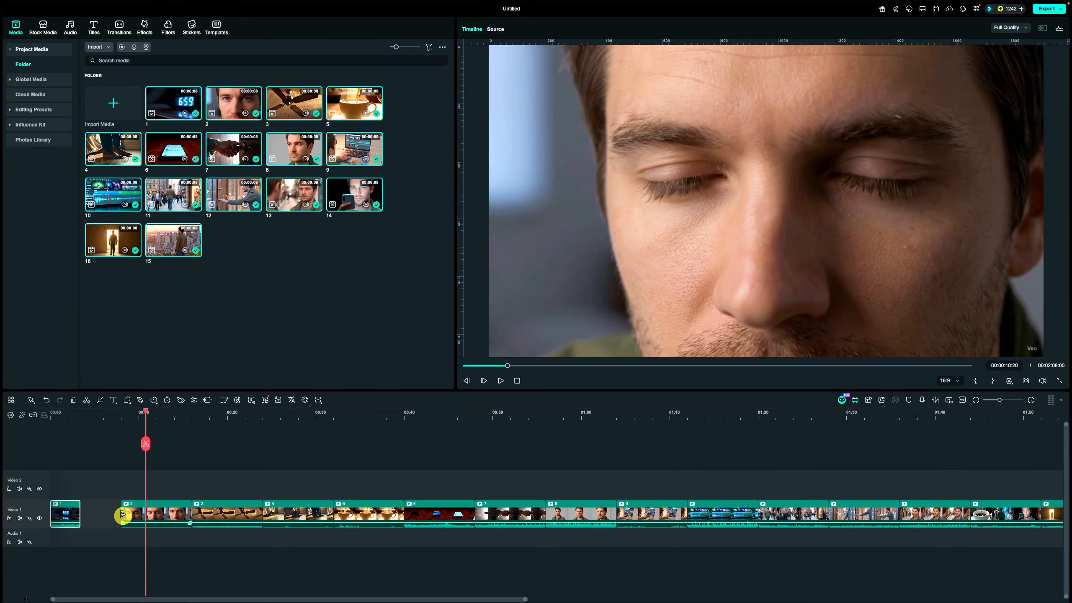
pyautogui.moveTo(123, 514); pyautogui.dragTo(179, 515)
pyautogui.moveTo(156, 516); pyautogui.dragTo(91, 517)
pyautogui.moveTo(113, 515); pyautogui.dragTo(84, 515)
pyautogui.click(72, 418)
pyautogui.press('space')
pyautogui.press('space')
pyautogui.moveTo(125, 518); pyautogui.dragTo(88, 514)
pyautogui.click(73, 417)
pyautogui.press('space')
# Shorten the ceiling fan clip 3 and the bare feet clip 4, closing the gap before each one
pyautogui.moveTo(196, 418); pyautogui.dragTo(230, 448)
pyautogui.click(260, 514)
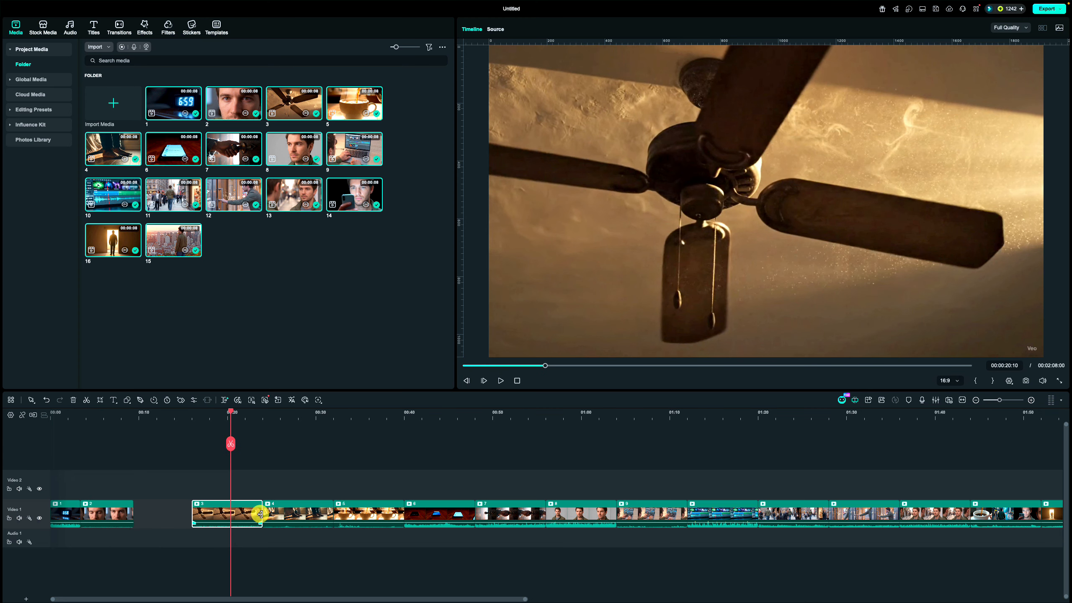
pyautogui.moveTo(260, 514); pyautogui.dragTo(149, 514)
pyautogui.moveTo(231, 448); pyautogui.dragTo(318, 459)
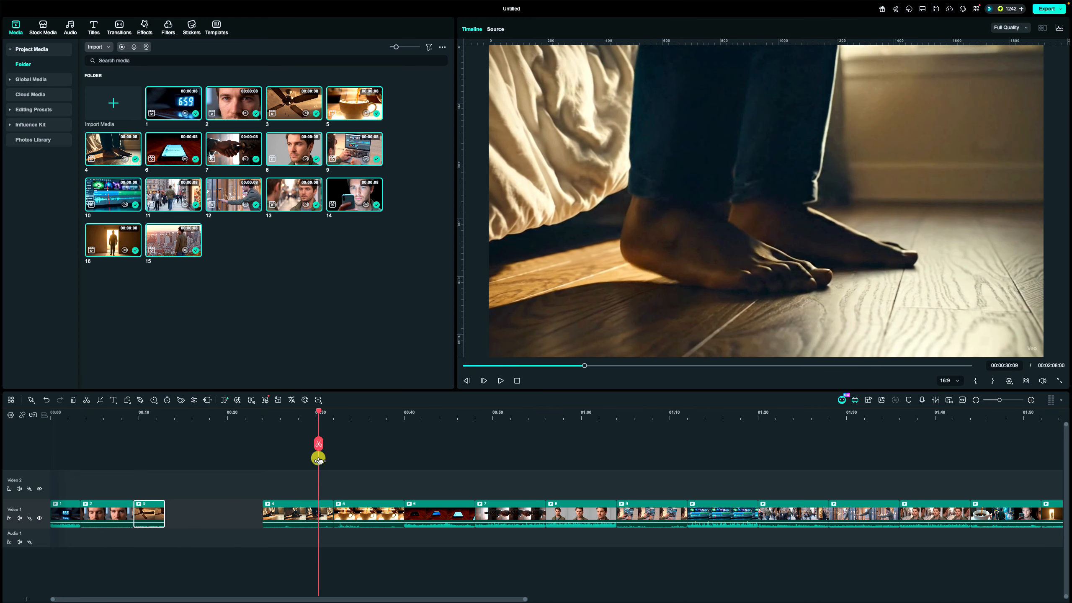
pyautogui.moveTo(264, 514); pyautogui.dragTo(182, 517)
# Split the coffee clip 5 at 00:00:37:01, delete its second part and join the rest to the end of clip 4
pyautogui.moveTo(330, 416); pyautogui.dragTo(378, 473)
pyautogui.click(378, 446)
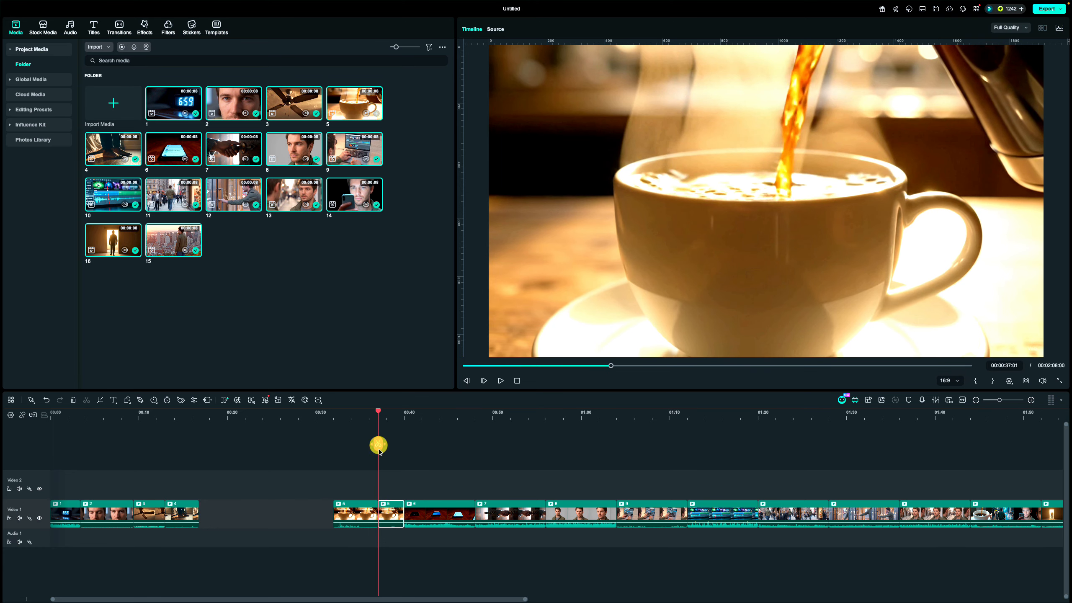
pyautogui.press('Delete')
pyautogui.moveTo(356, 513); pyautogui.dragTo(222, 516)
pyautogui.moveTo(244, 513); pyautogui.dragTo(251, 512)
# Split the phone clip 6 partway through, delete the remainder and move the kept part directly behind clip 5
pyautogui.moveTo(397, 416); pyautogui.dragTo(453, 424)
pyautogui.press('space')
pyautogui.click(453, 444)
pyautogui.press('Delete')
pyautogui.moveTo(439, 515); pyautogui.dragTo(285, 517)
# Set the uniform speed of phone clip 6 to 1.26 and play it back
pyautogui.doubleClick(285, 517)
pyautogui.click(65, 29)
pyautogui.moveTo(239, 63); pyautogui.dragTo(247, 64)
pyautogui.press('space')
pyautogui.press('space')
# Trim the start of the door handle clip 7 to keep about 3 seconds and join it to the end of clip 6
pyautogui.moveTo(486, 416); pyautogui.dragTo(519, 454)
pyautogui.press('space')
pyautogui.press('space')
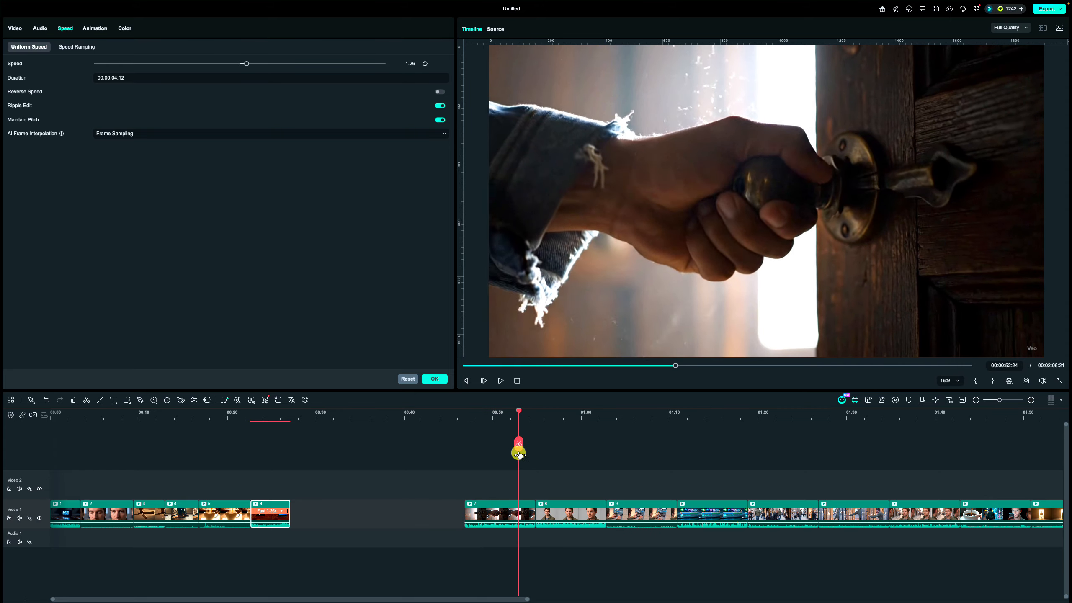
pyautogui.moveTo(469, 513); pyautogui.dragTo(512, 512)
pyautogui.click(508, 413)
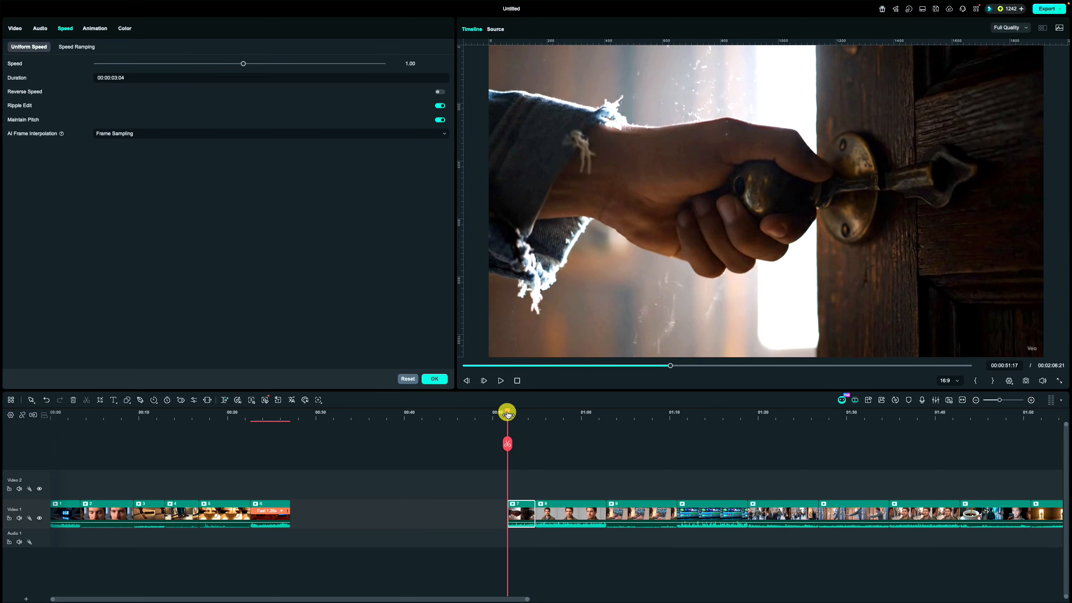
pyautogui.moveTo(508, 414); pyautogui.dragTo(530, 422)
pyautogui.moveTo(525, 516); pyautogui.dragTo(307, 513)
pyautogui.moveTo(320, 416)
pyautogui.mouseDown()
pyautogui.moveTo(282, 419)
pyautogui.moveTo(313, 422)
pyautogui.mouseUp()
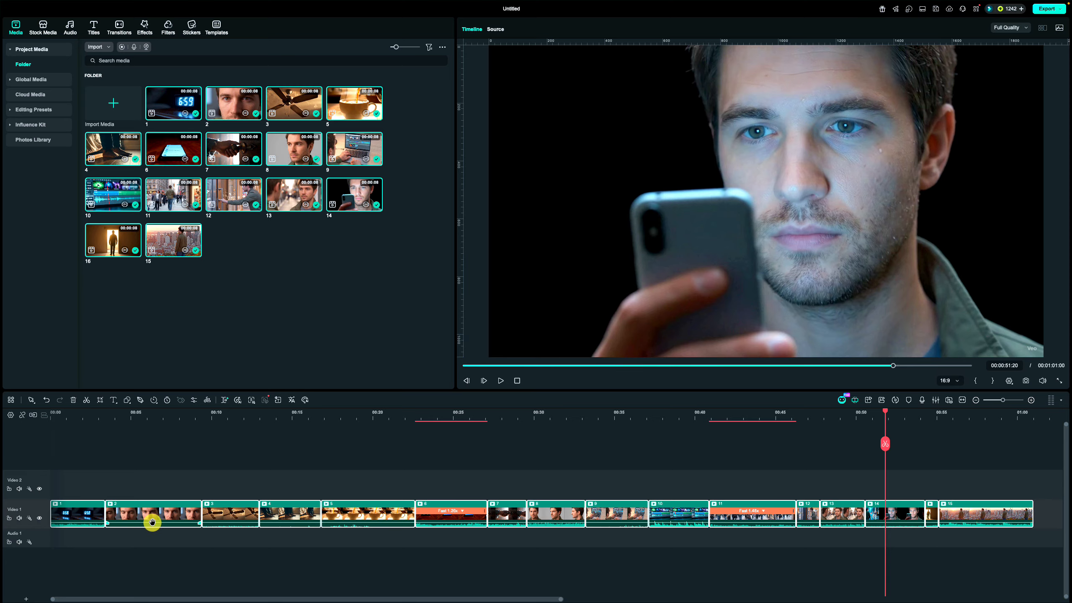
# Detach the audio from all the video clips and duplicate every audio clip onto a second audio track
pyautogui.hotkey('ctrl', 'alt', 'd')
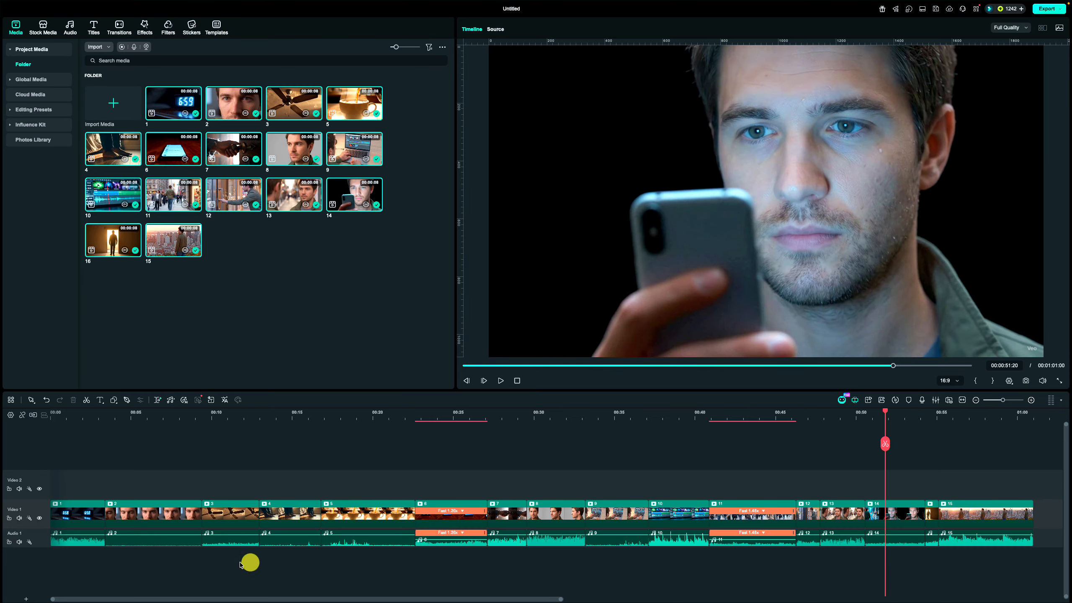
pyautogui.moveTo(65, 554); pyautogui.dragTo(1019, 538)
pyautogui.press('super+d')
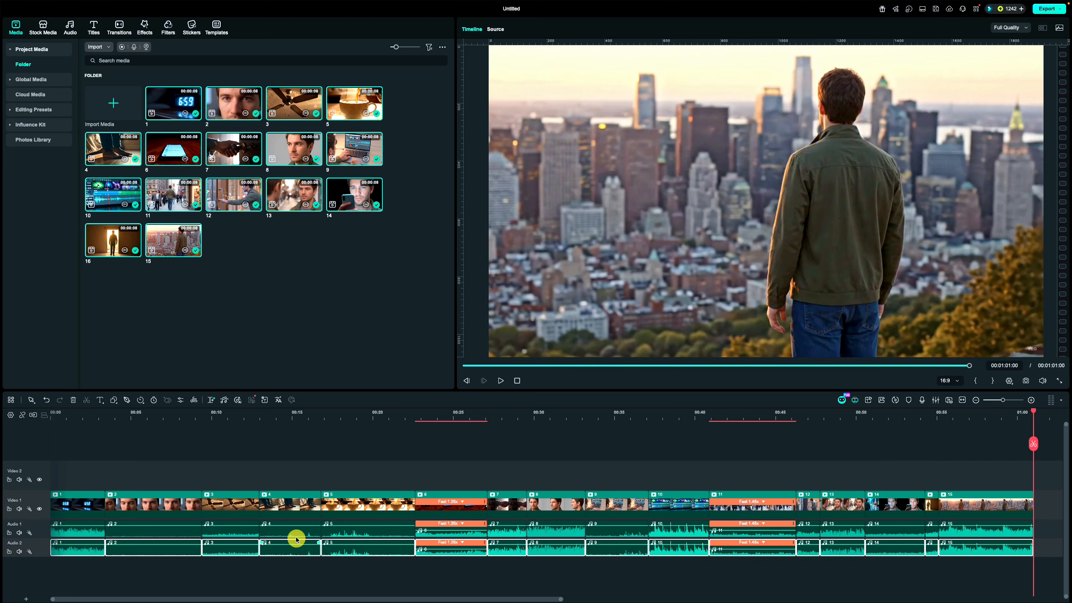
# Give the first audio clip on track Audio 1 a fade-in of 1.58 seconds
pyautogui.doubleClick(74, 536)
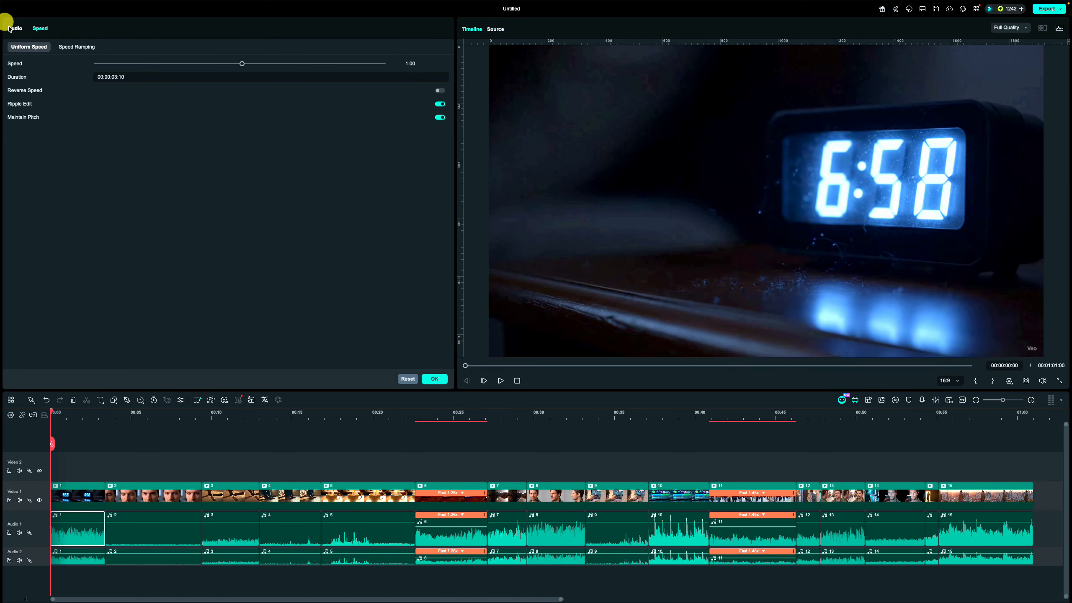
pyautogui.click(9, 28)
pyautogui.moveTo(100, 178); pyautogui.dragTo(230, 181)
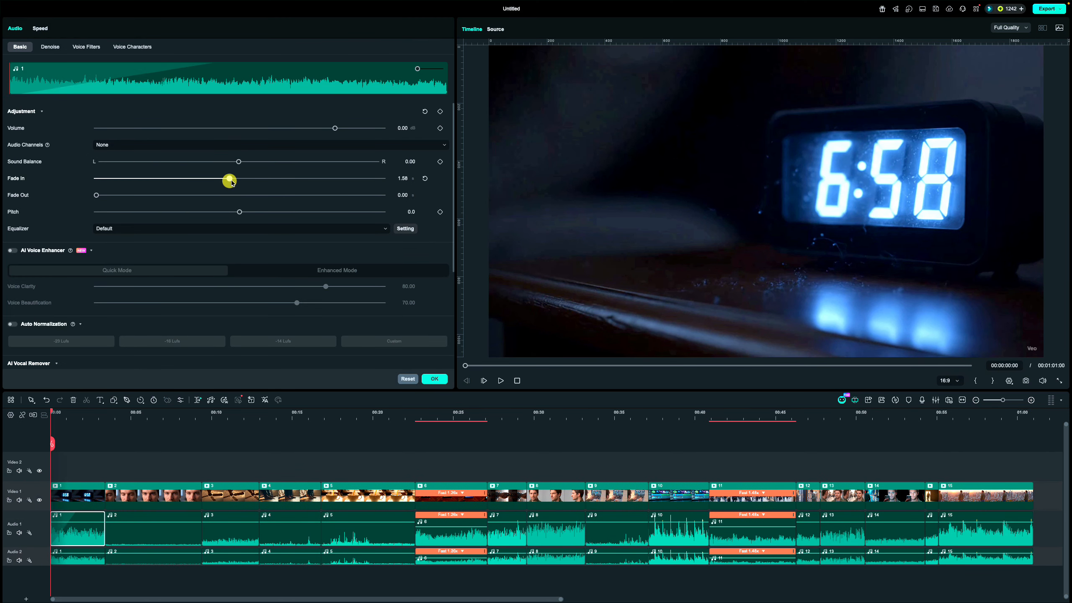
pyautogui.click(434, 379)
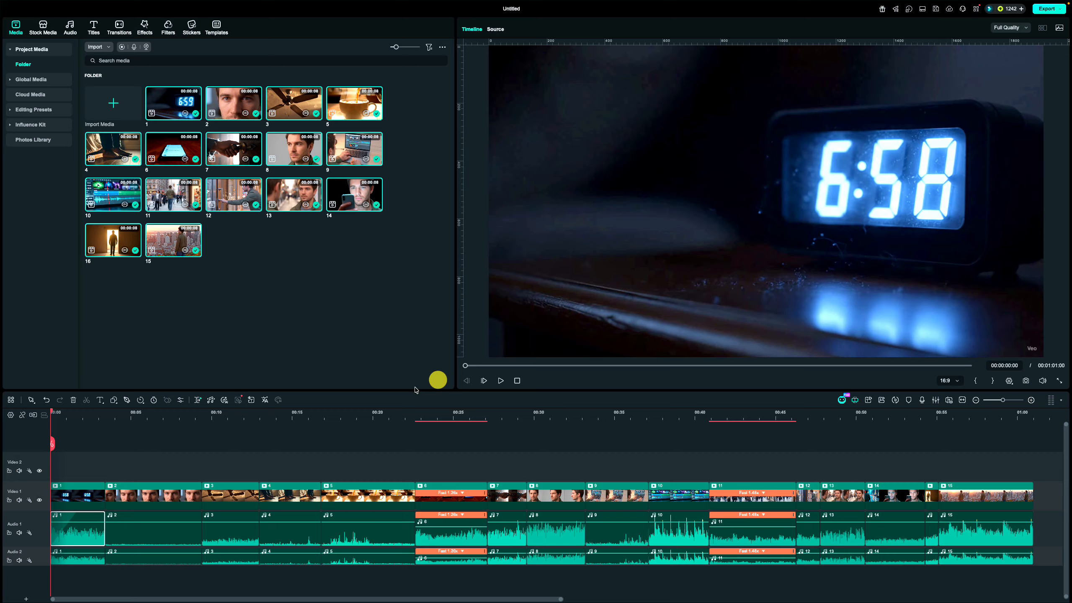
# Search the sound effects for "clock", add the Clock tick acceleration sound on a third audio track beneath clip 1 and play it
pyautogui.click(69, 28)
pyautogui.click(19, 125)
pyautogui.click(24, 110)
pyautogui.click(164, 48)
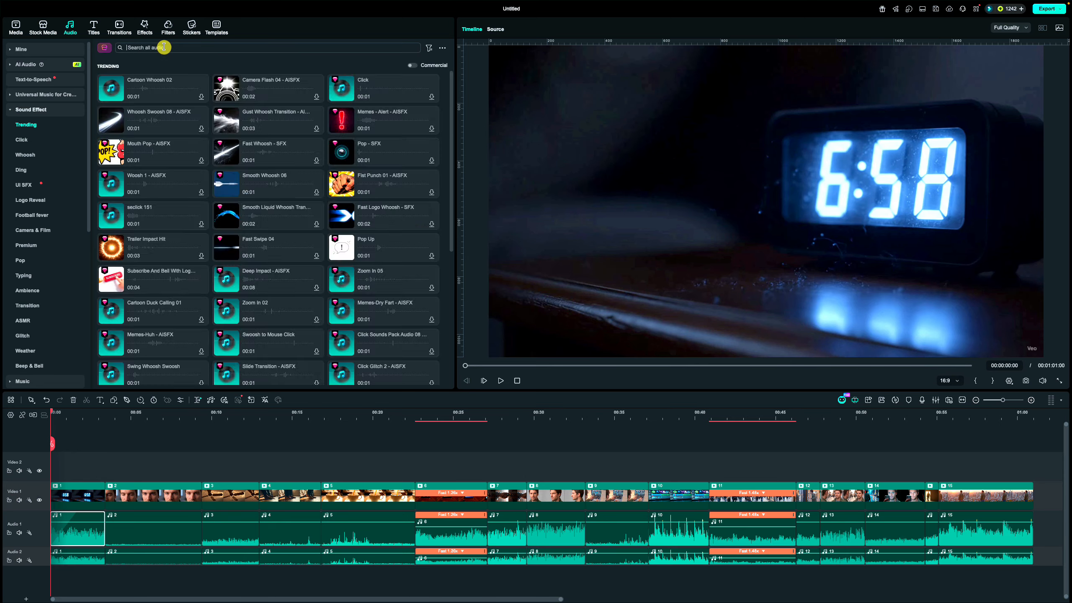
pyautogui.write('clock')
pyautogui.press('Return')
pyautogui.moveTo(122, 101); pyautogui.dragTo(58, 566)
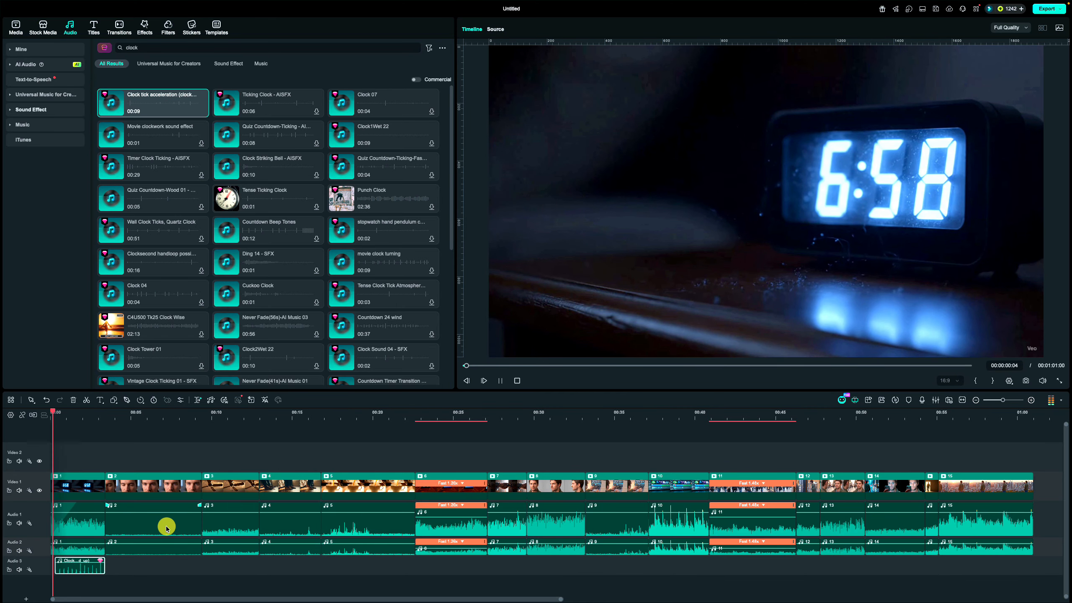
pyautogui.click(204, 446)
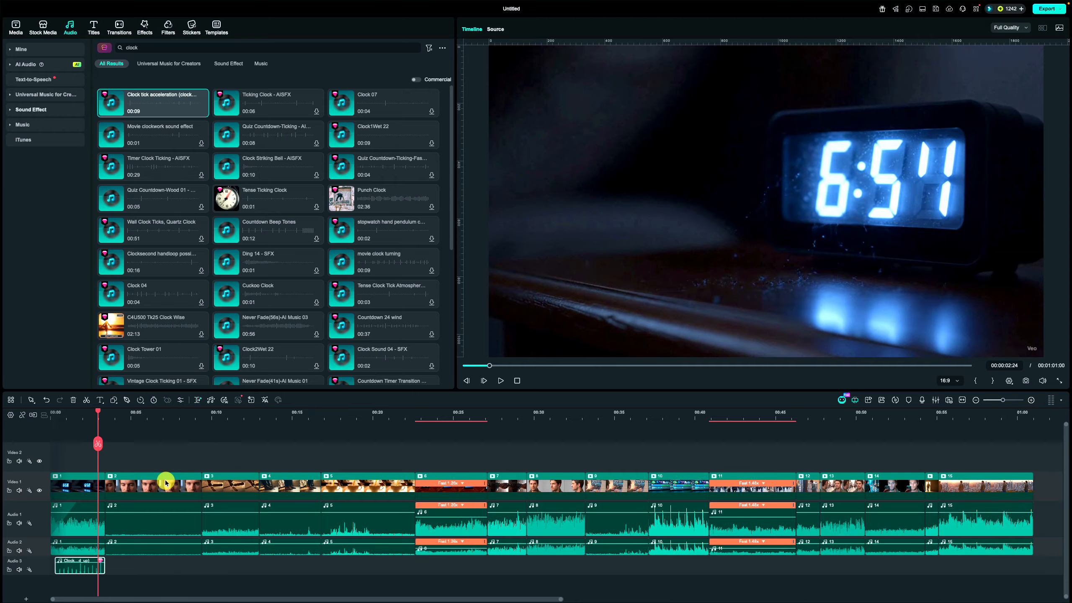
# Search the transitions for "fast zoom", apply Fast Zoom between clips 1 and 2 and preview it
pyautogui.click(119, 29)
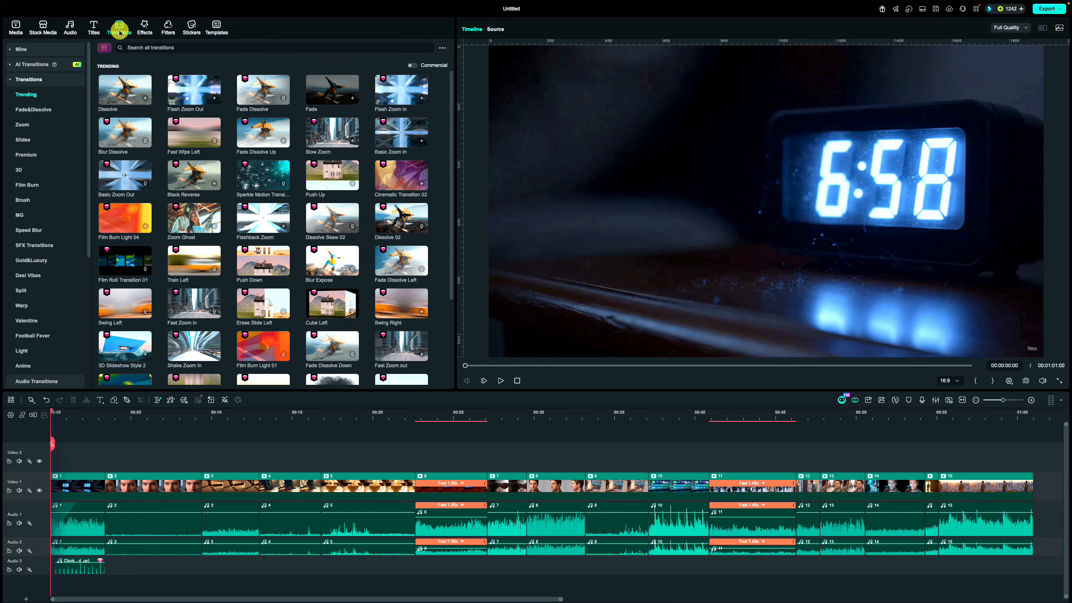
pyautogui.click(156, 47)
pyautogui.write('fast zoom')
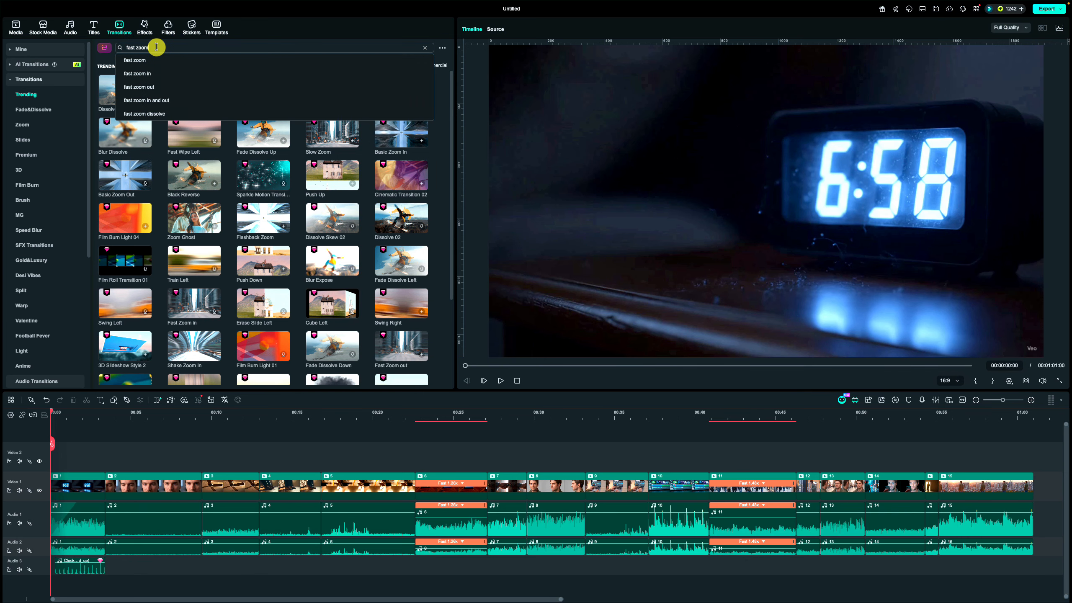
pyautogui.press('Return')
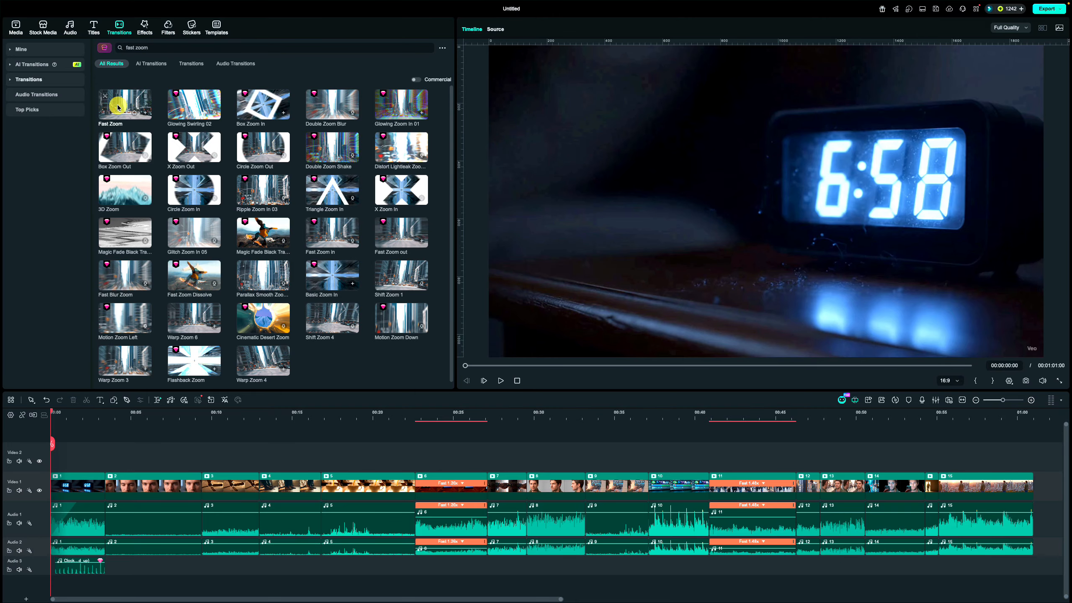
pyautogui.moveTo(90, 299); pyautogui.dragTo(103, 485)
pyautogui.click(90, 421)
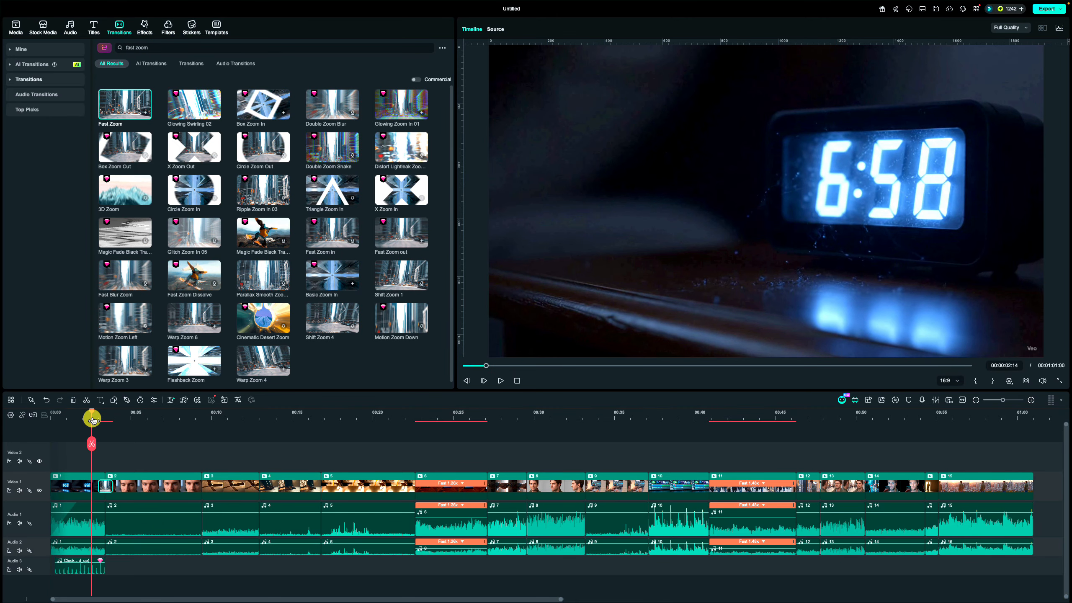
pyautogui.press('space')
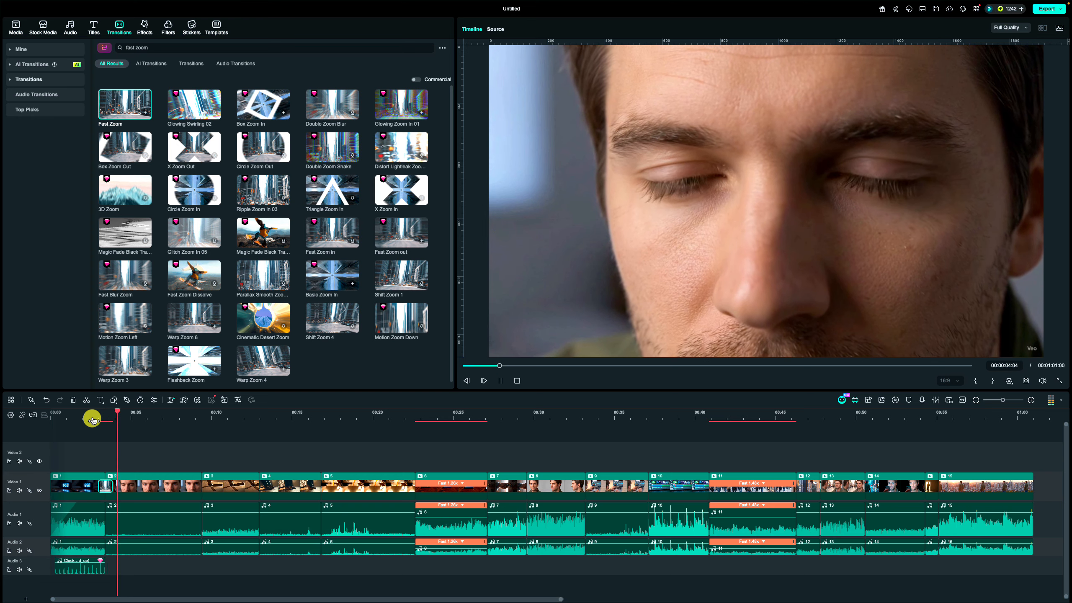
# Search the transitions for "fast zoom out", apply Fast Zoom out between clips 2 and 3 and preview it
pyautogui.click(335, 49)
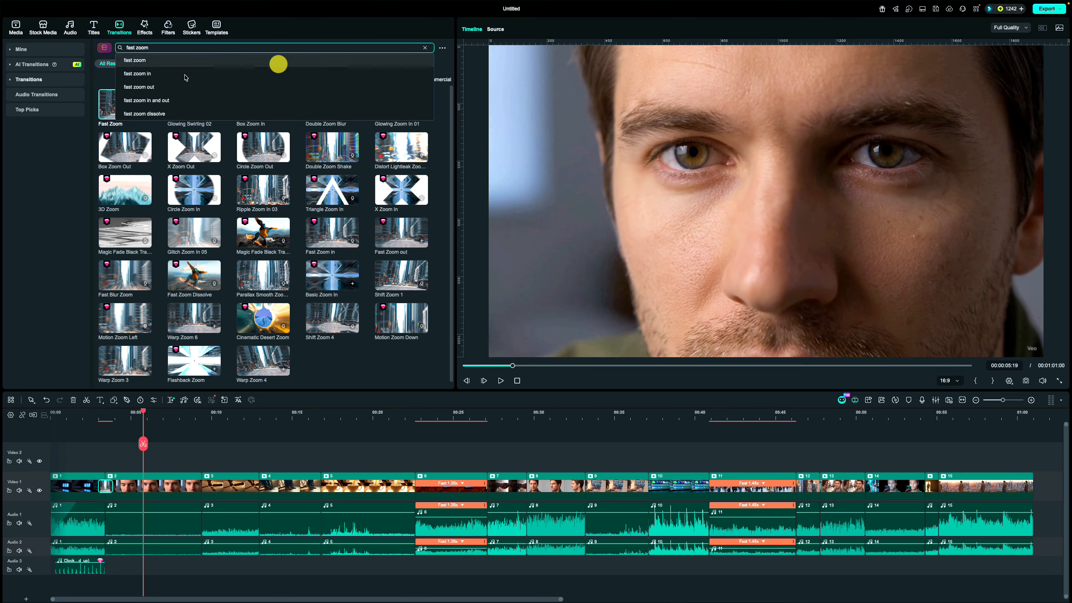
pyautogui.click(159, 87)
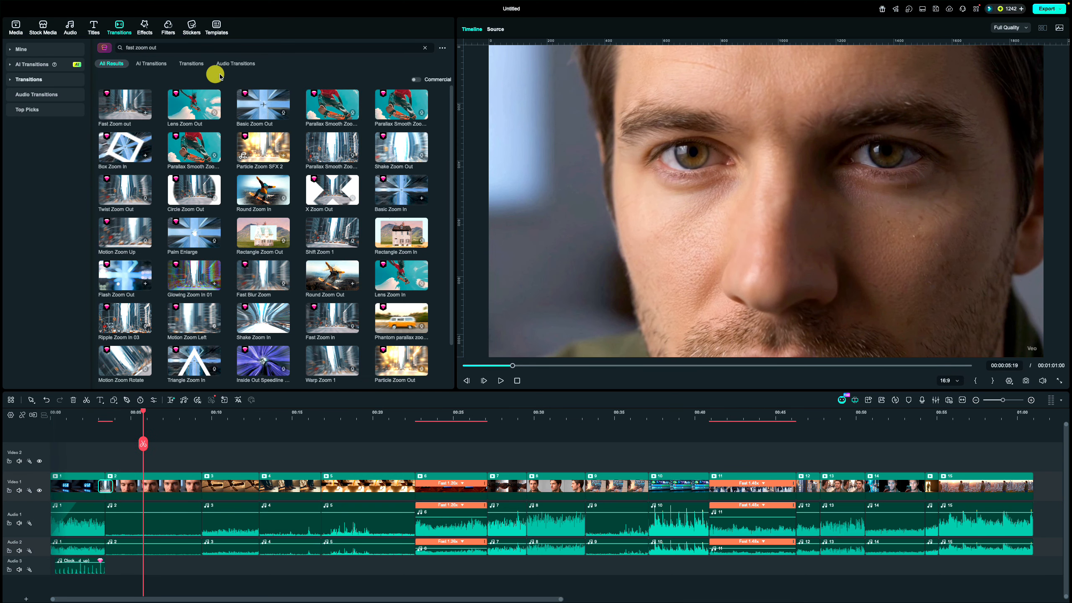
pyautogui.moveTo(111, 120); pyautogui.dragTo(214, 486)
pyautogui.press('Return')
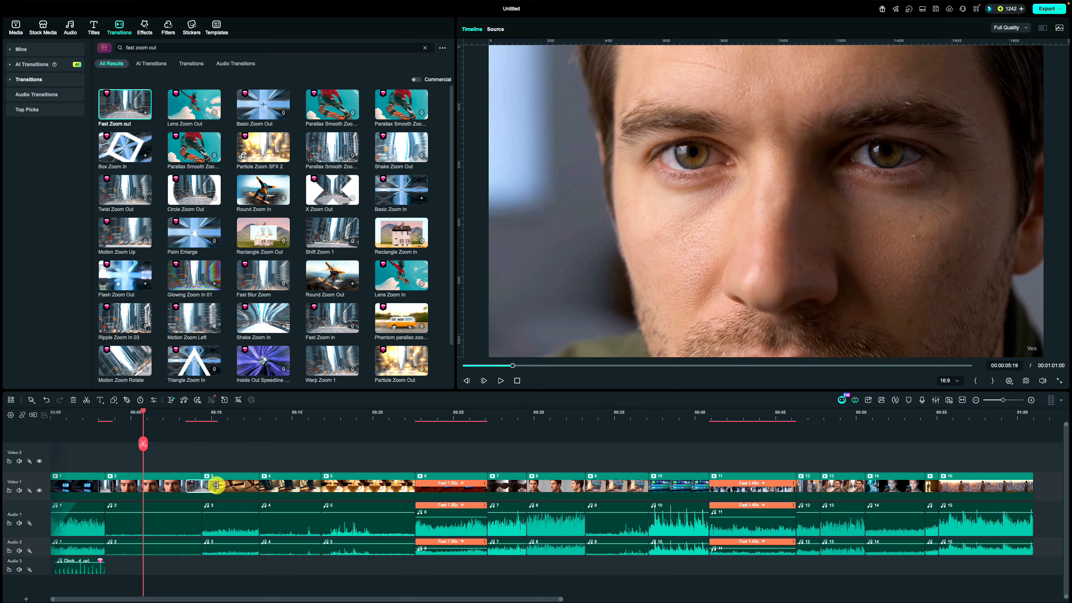
pyautogui.click(187, 418)
pyautogui.press('space')
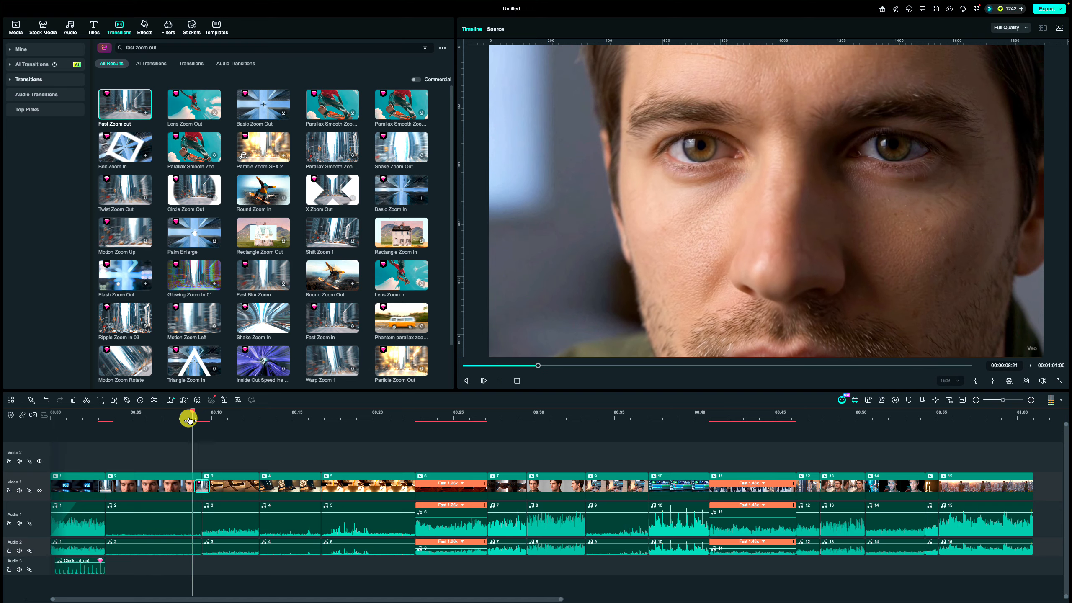
pyautogui.press('space')
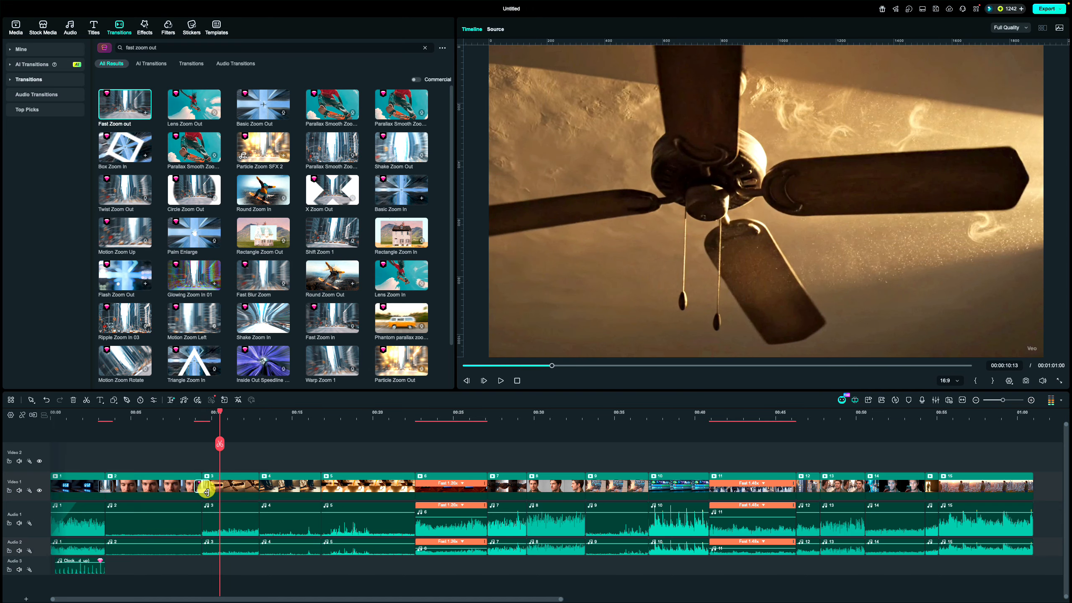
# Search the transitions for "light blur slide", apply Light Blur Slide between clips 4 and 5 and preview it
pyautogui.click(425, 48)
pyautogui.click(298, 50)
pyautogui.write('light blur ')
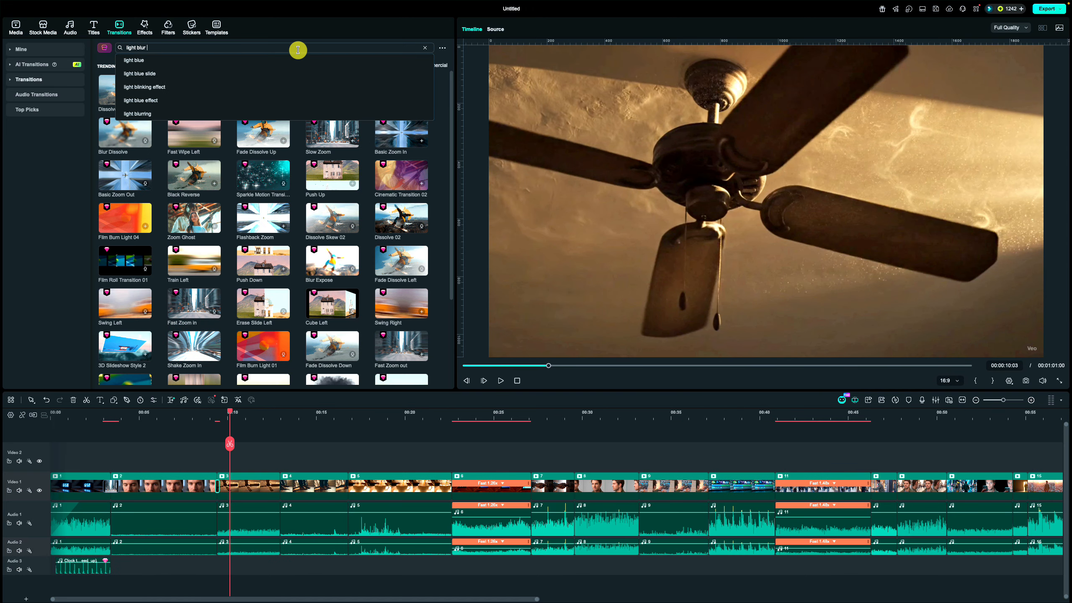
pyautogui.write('slide')
pyautogui.press('Return')
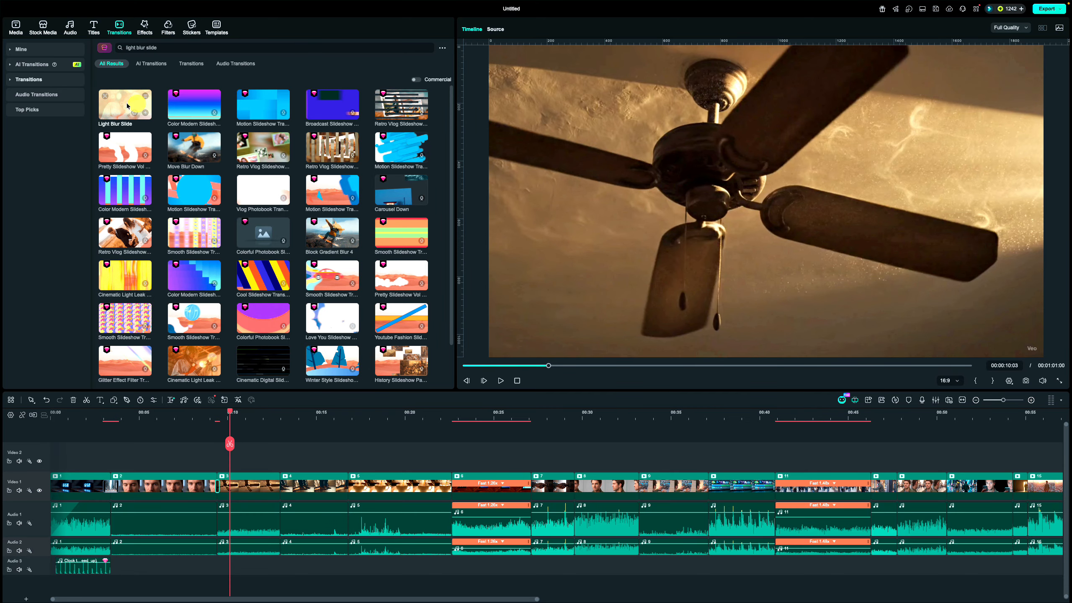
pyautogui.moveTo(124, 104); pyautogui.dragTo(348, 489)
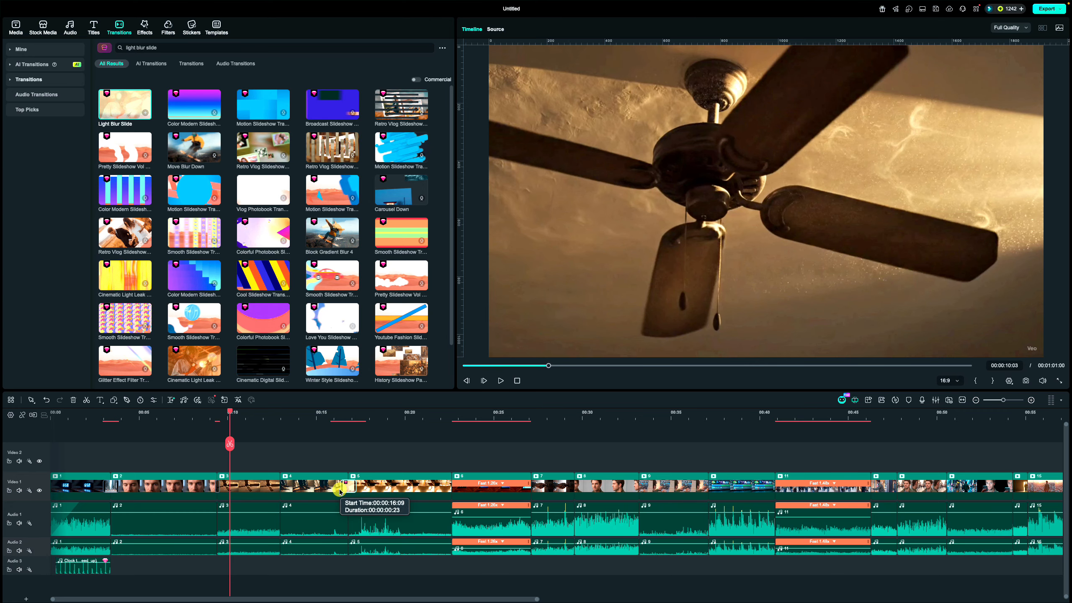
pyautogui.click(335, 415)
pyautogui.press('space')
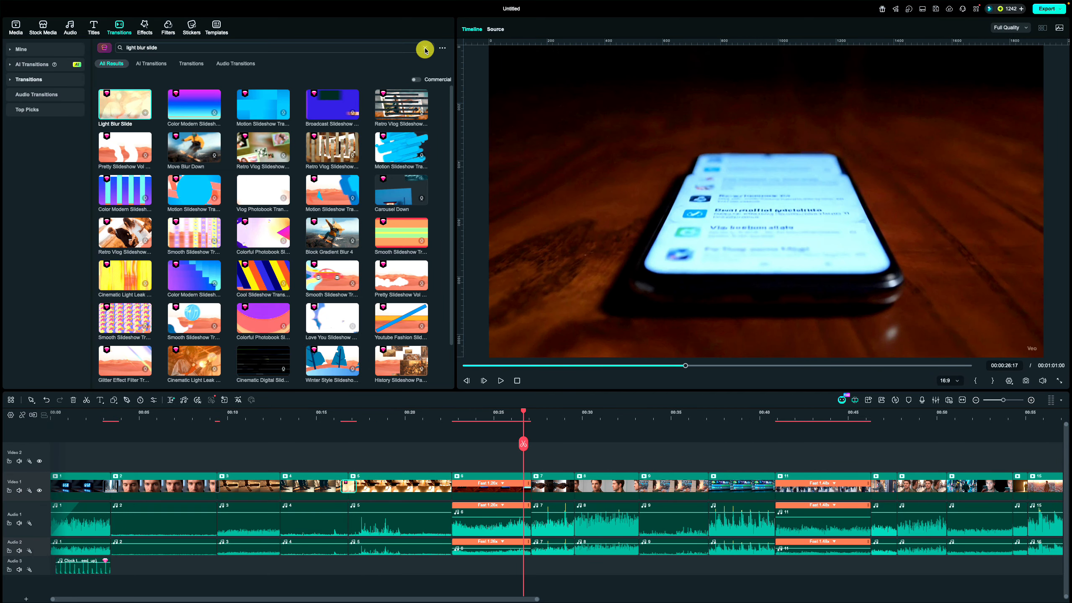
# Search the transitions for "light leak", apply a Light Leaks Transition between clips 6 and 7 and preview it
pyautogui.press('Return')
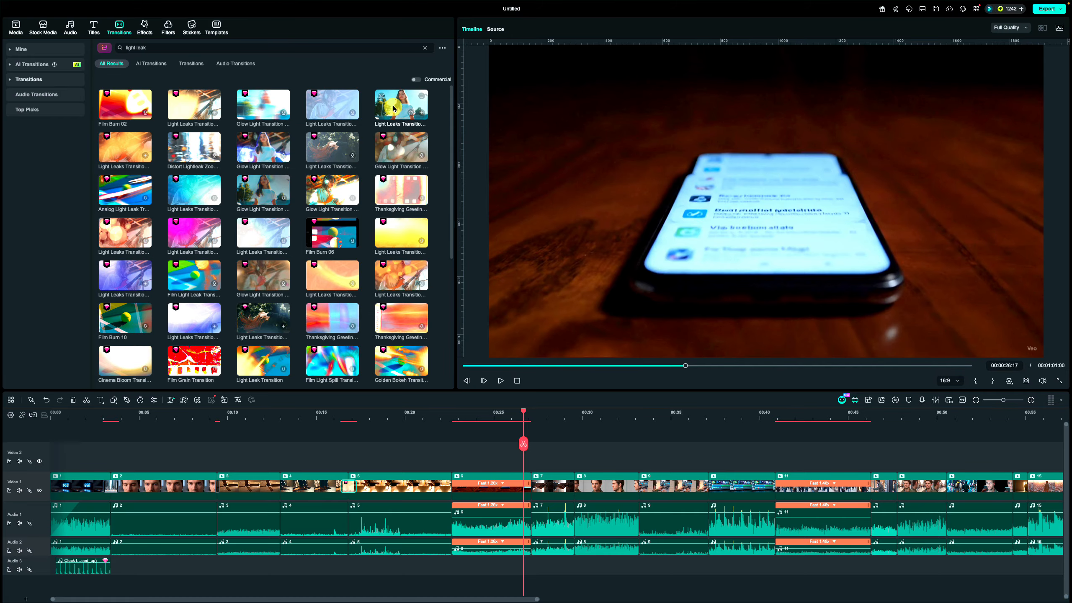
pyautogui.moveTo(392, 108); pyautogui.dragTo(523, 491)
pyautogui.press('space')
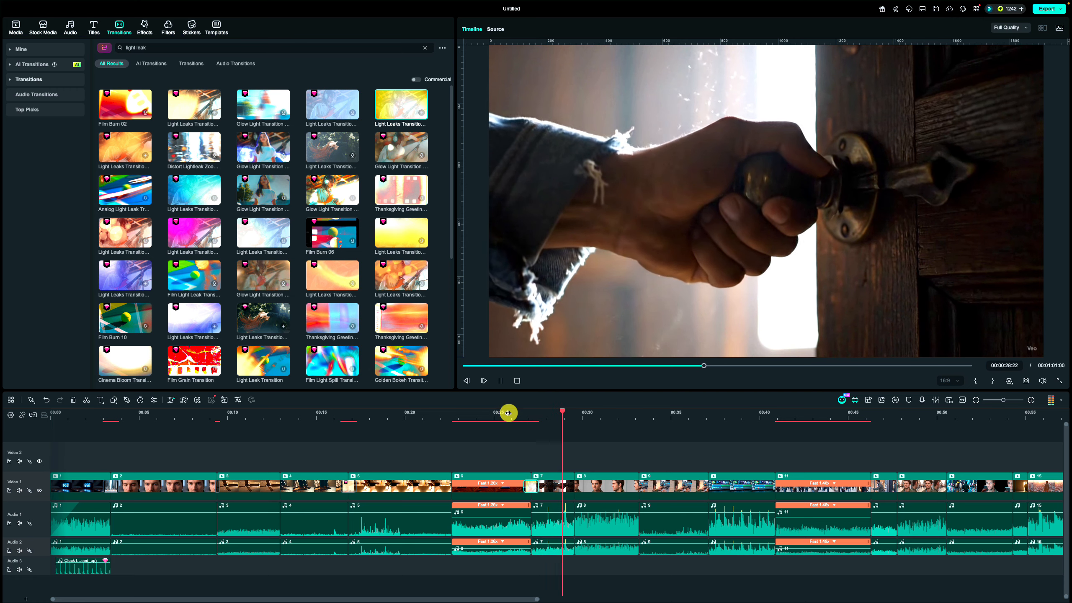
pyautogui.press('space')
# Search the transitions for "phantom parallax zoom in", apply the first Phantom parallax result between clips 7 and 8 and preview the sequence
pyautogui.click(425, 47)
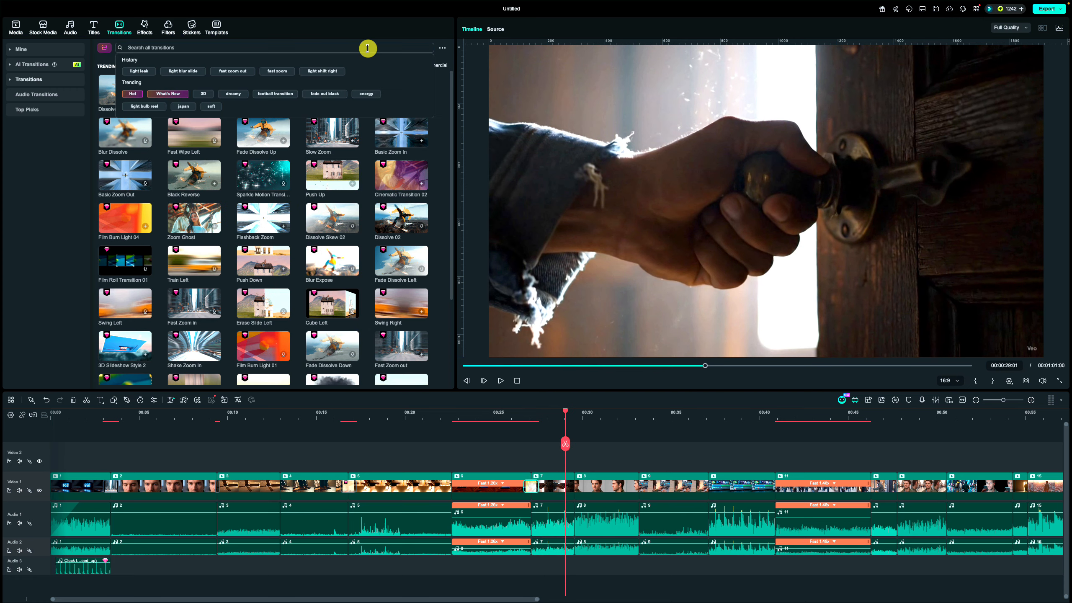
pyautogui.write('phantom parallax zoom in')
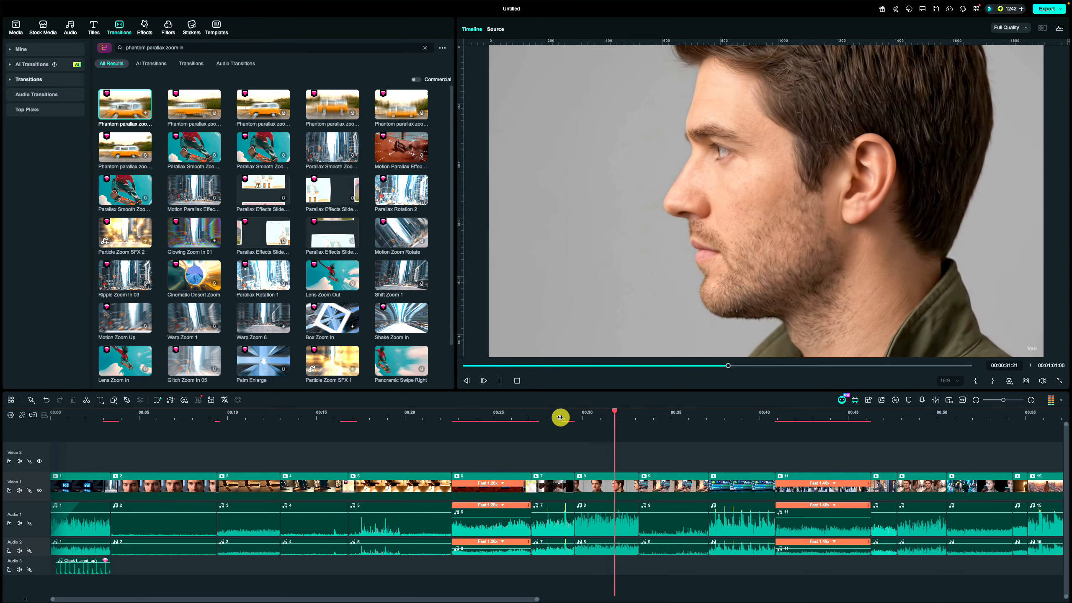
pyautogui.click(702, 412)
pyautogui.press('space')
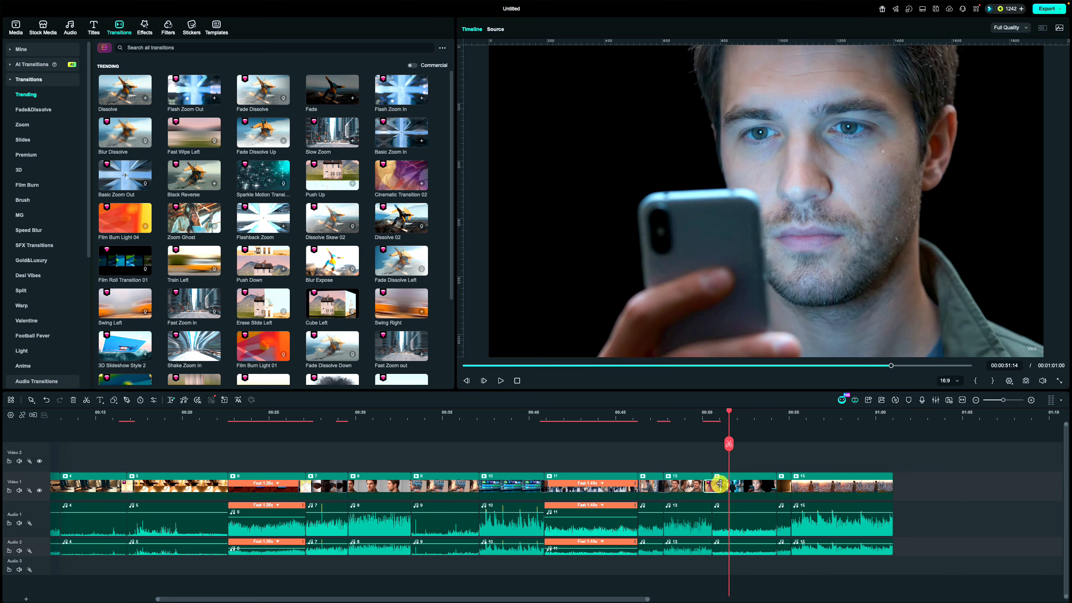
# Adjust the length of the transition between clips 13 and 14 and preview it
pyautogui.moveTo(715, 485); pyautogui.dragTo(717, 486)
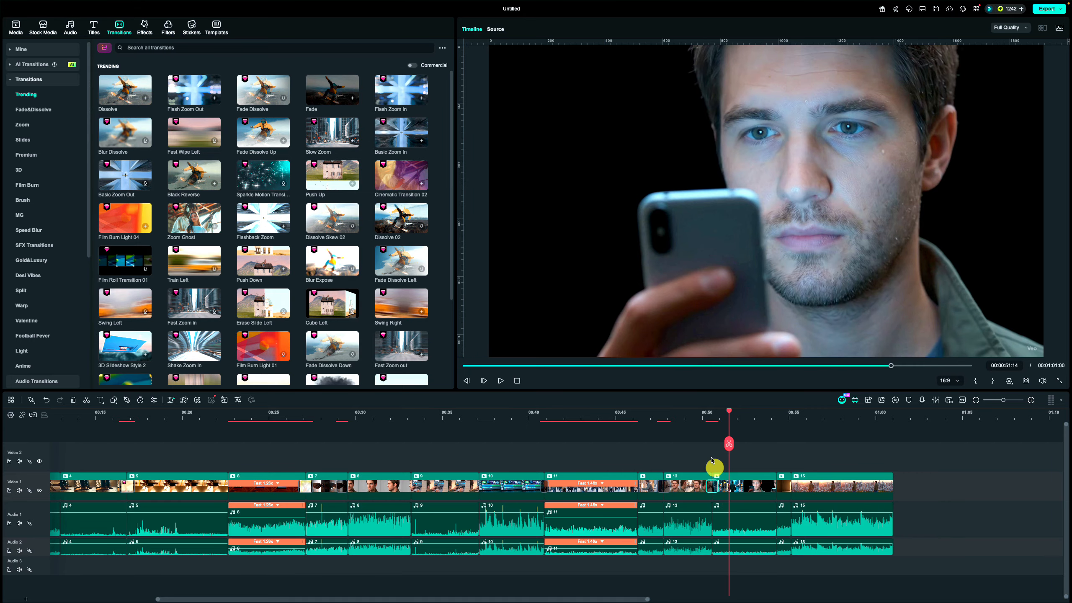
pyautogui.click(706, 423)
pyautogui.press('space')
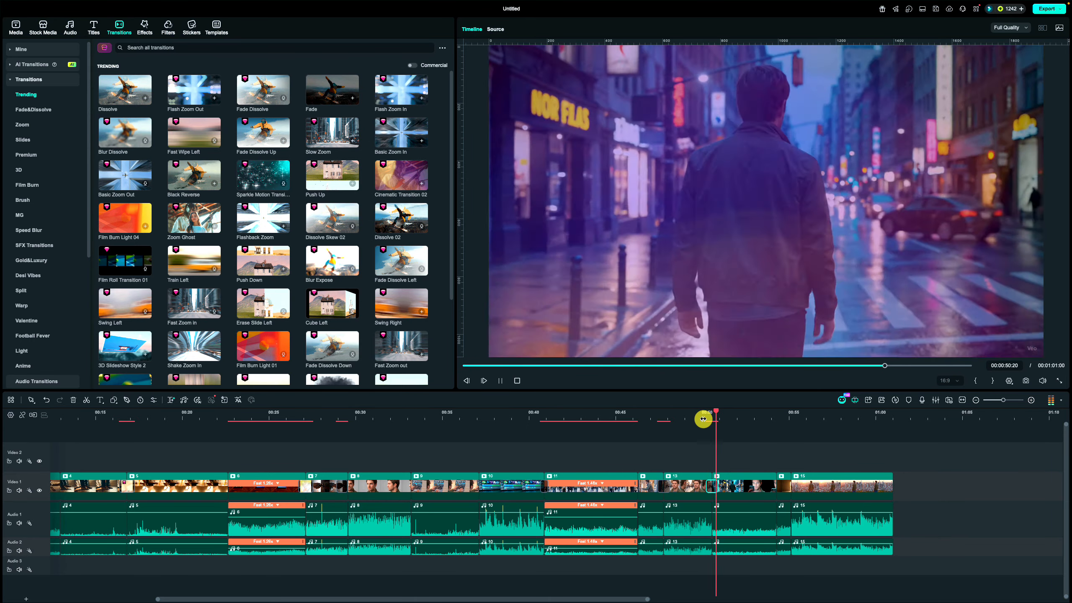
pyautogui.press('space')
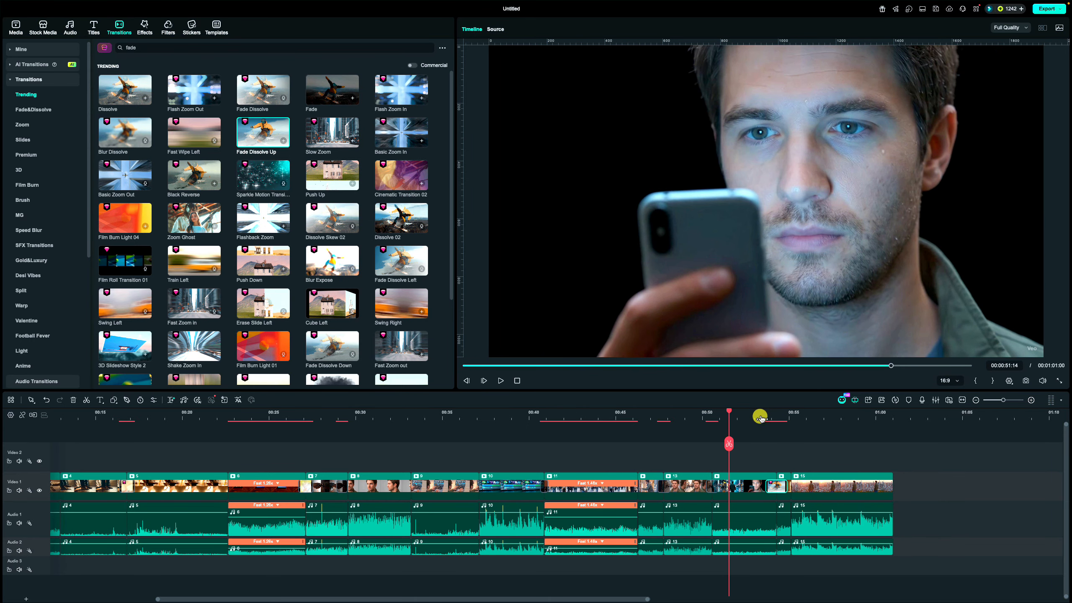
# Preview the Fade Dissolve Up transition at the end of clip 14, shorten it slightly and play it again
pyautogui.click(760, 418)
pyautogui.press('space')
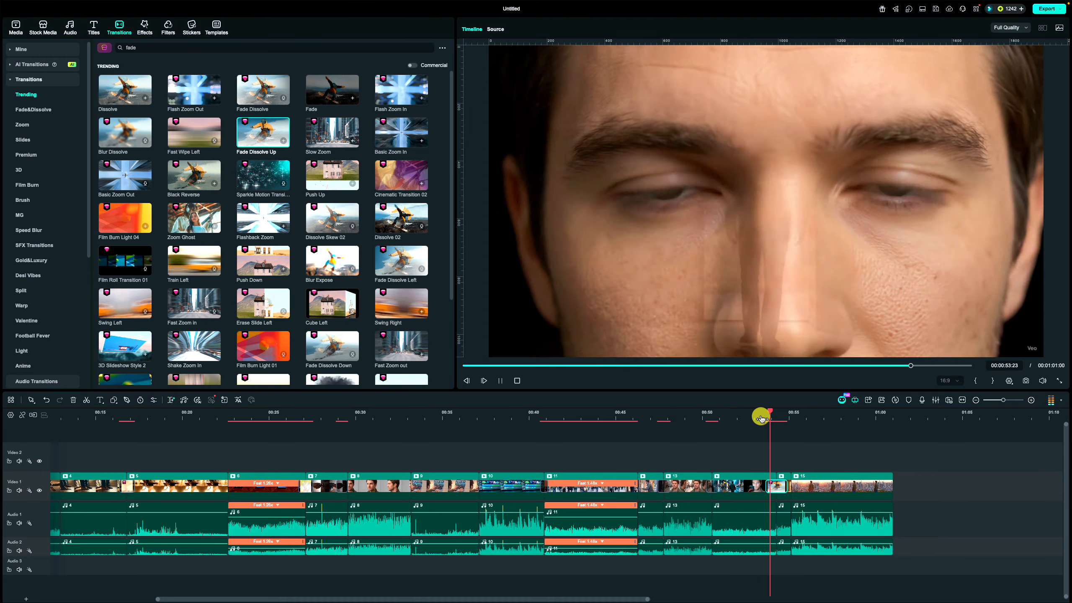
pyautogui.press('space')
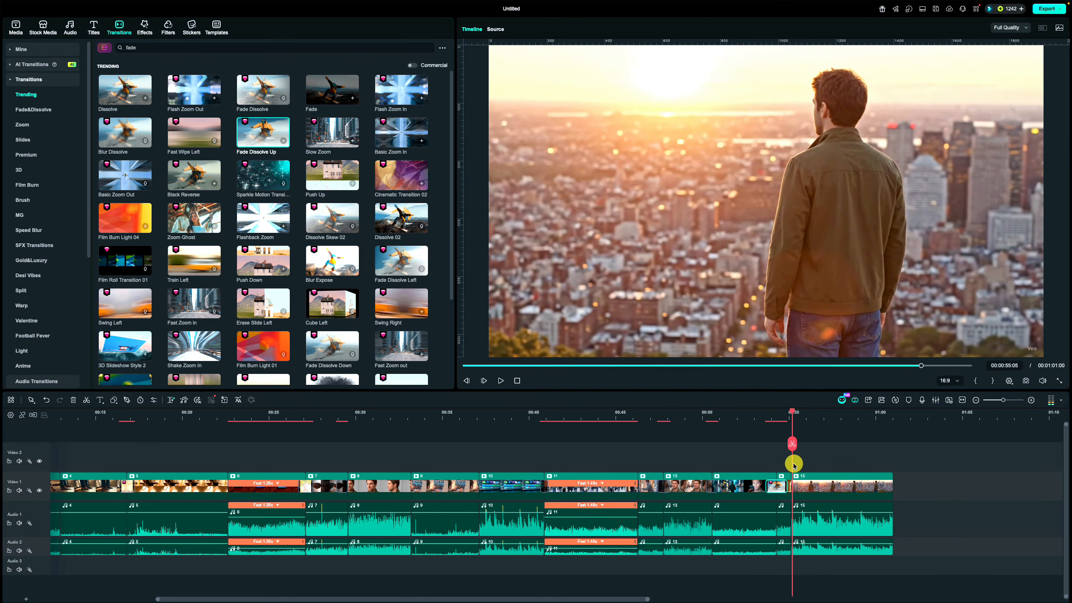
pyautogui.moveTo(848, 420); pyautogui.dragTo(959, 427)
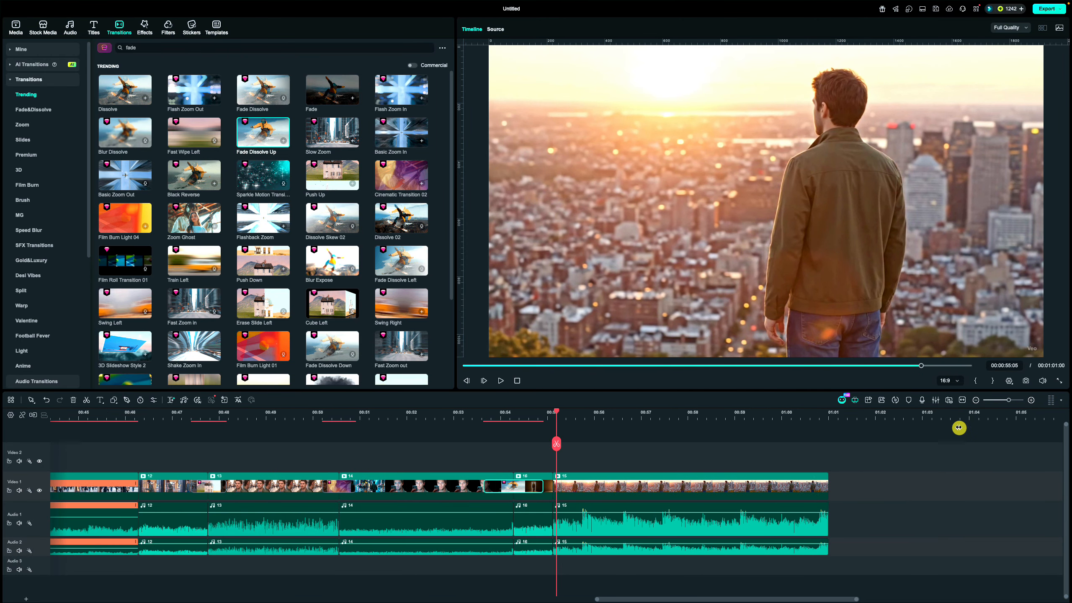
pyautogui.moveTo(543, 486); pyautogui.dragTo(535, 486)
pyautogui.click(464, 416)
pyautogui.press('space')
pyautogui.press('space')
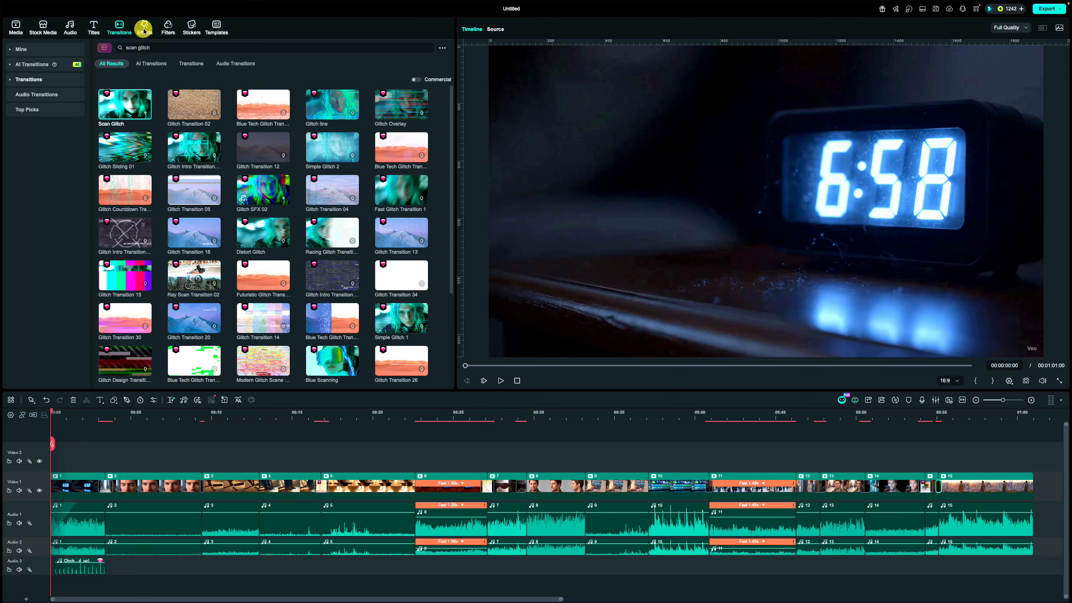
# Search the effects for "cinema", place Cinema 21:9 on the track above the clips and extend it over the whole sequence
pyautogui.click(144, 29)
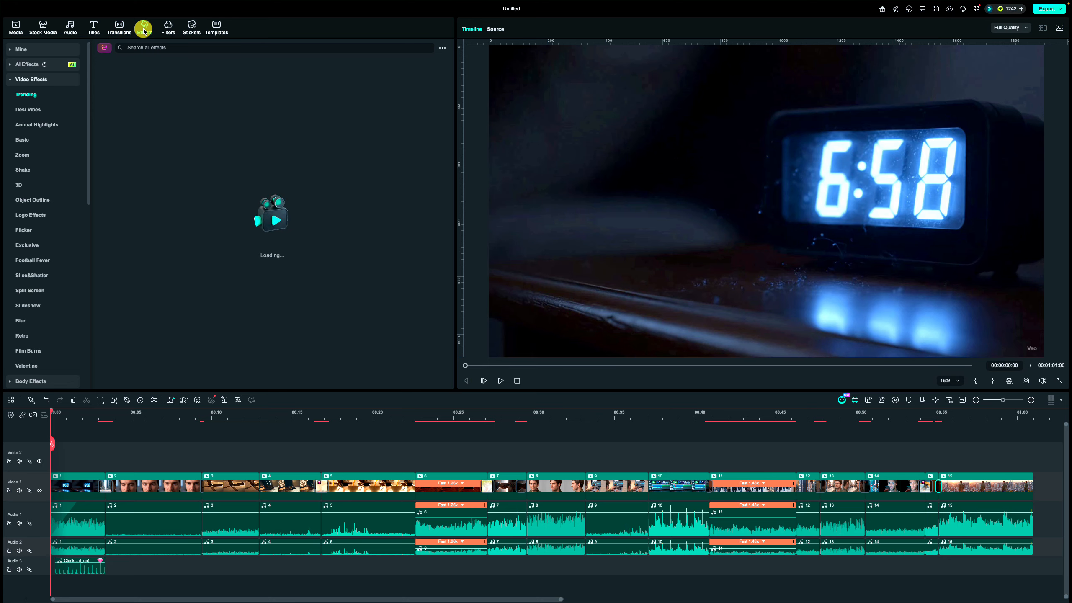
pyautogui.click(153, 48)
pyautogui.click(156, 60)
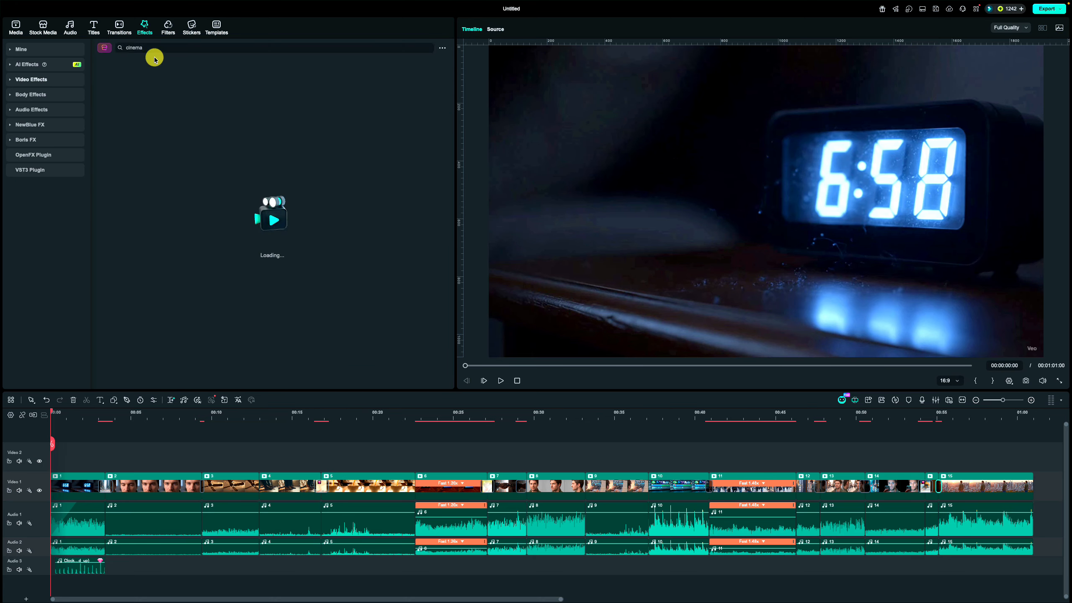
pyautogui.moveTo(120, 104); pyautogui.dragTo(49, 457)
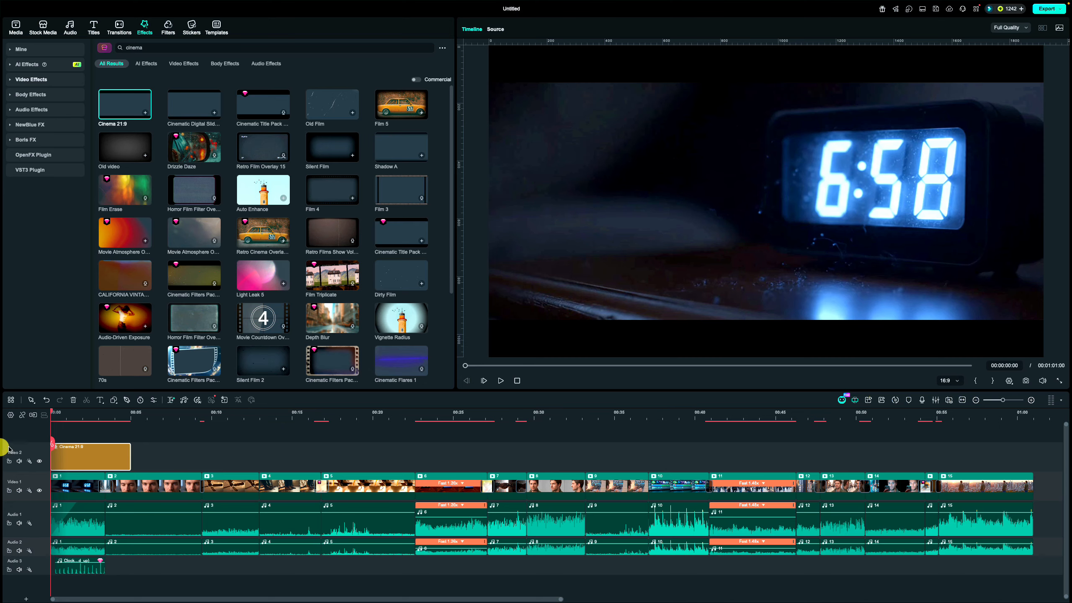
pyautogui.moveTo(130, 456); pyautogui.dragTo(1033, 458)
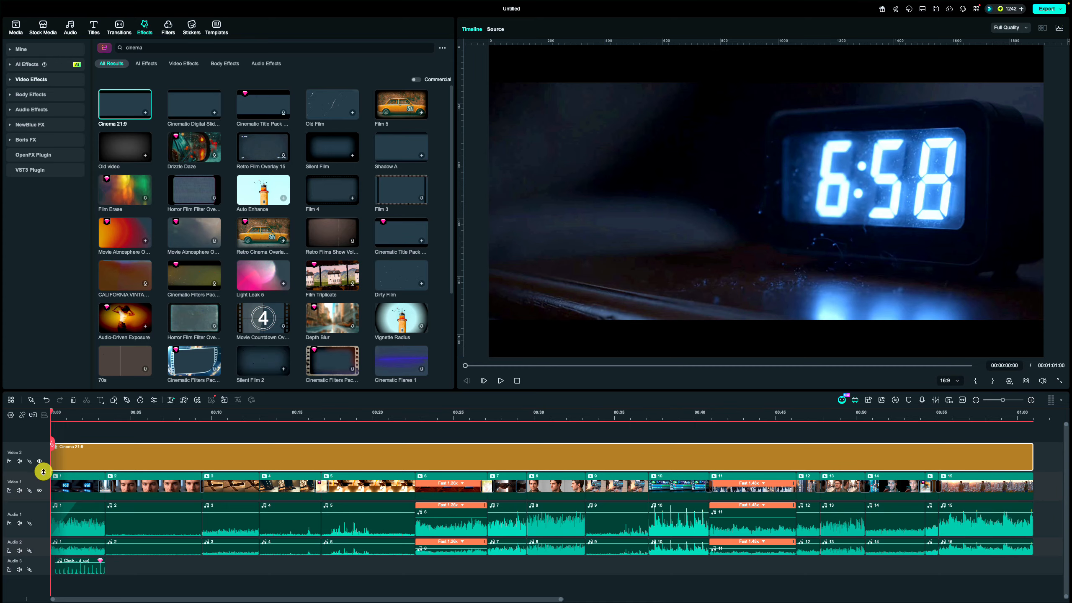
pyautogui.moveTo(44, 472); pyautogui.dragTo(44, 463)
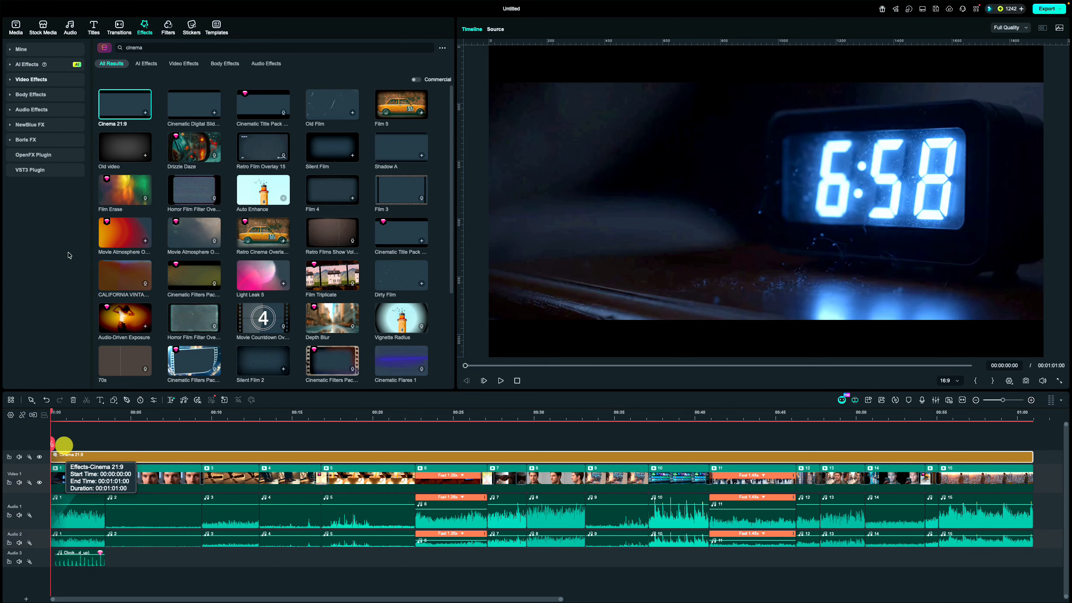
# Add Legendary March from the Cinematic sound effects on a fourth audio track and trim it to the end of the sequence
pyautogui.click(69, 29)
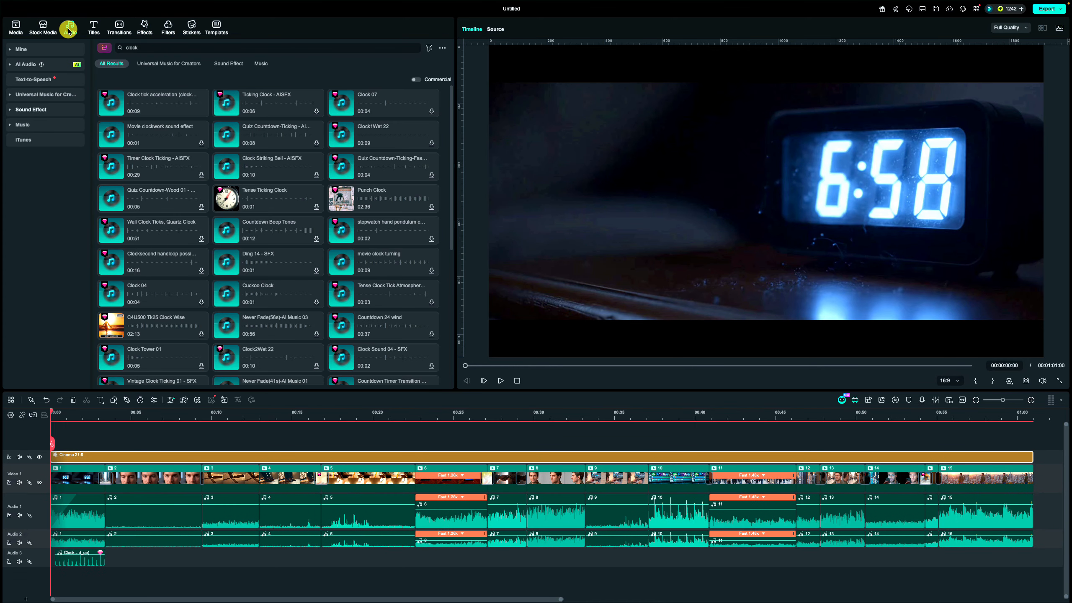
pyautogui.click(20, 111)
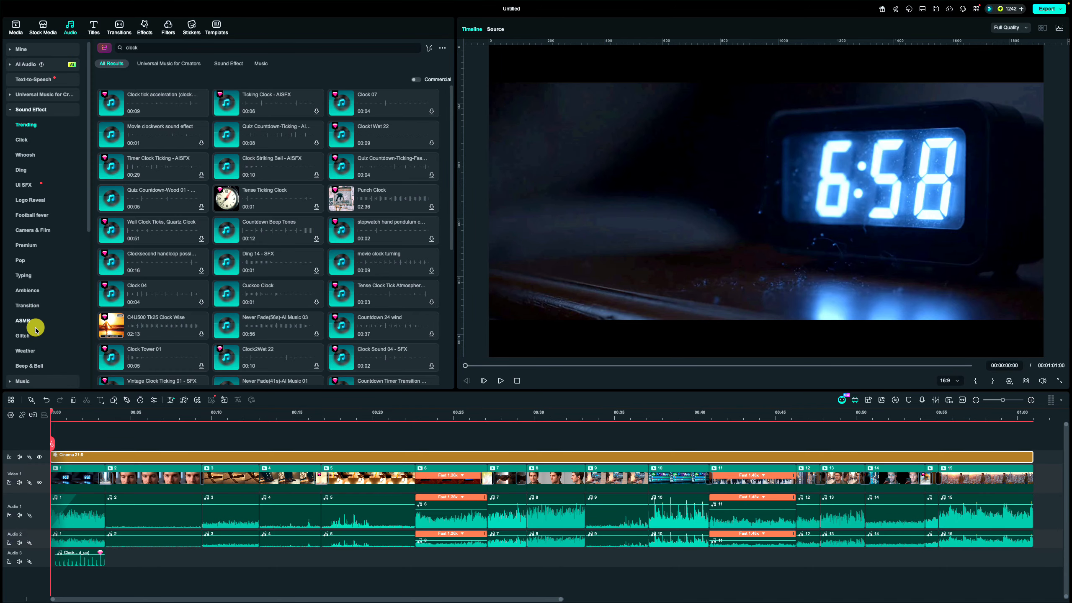
pyautogui.scroll(-5, 36, 330)
pyautogui.click(39, 201)
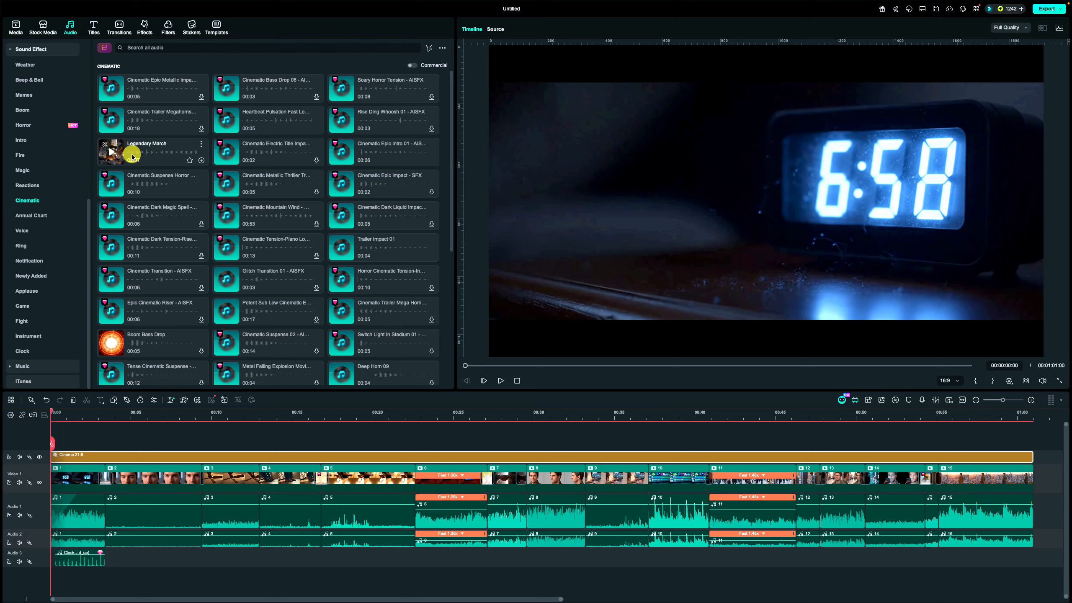
pyautogui.moveTo(132, 157); pyautogui.dragTo(65, 575)
pyautogui.rightClick(74, 570)
pyautogui.click(146, 559)
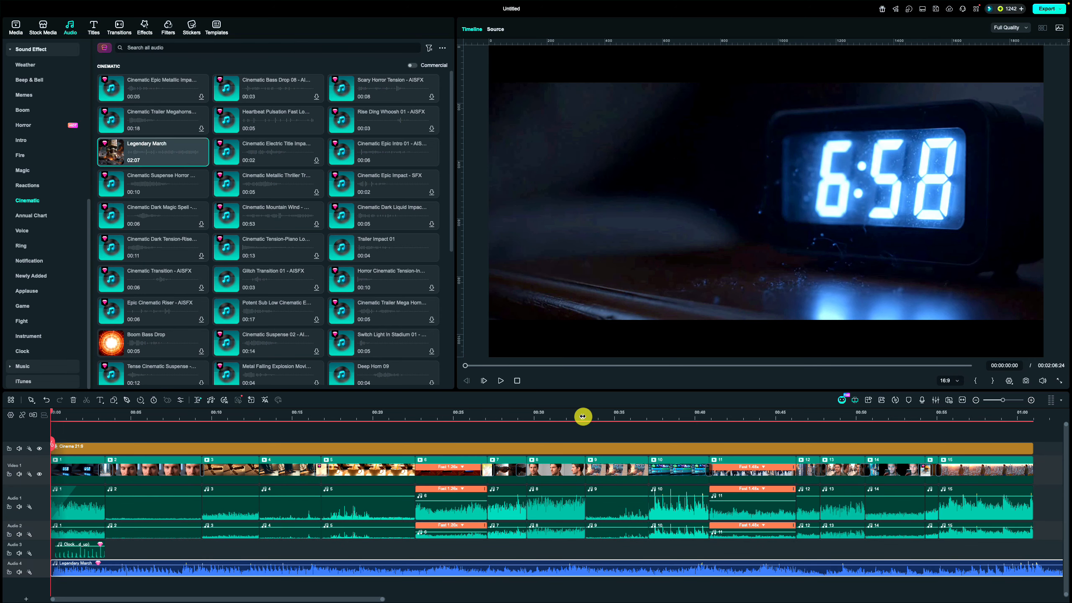
pyautogui.moveTo(583, 417); pyautogui.dragTo(489, 422)
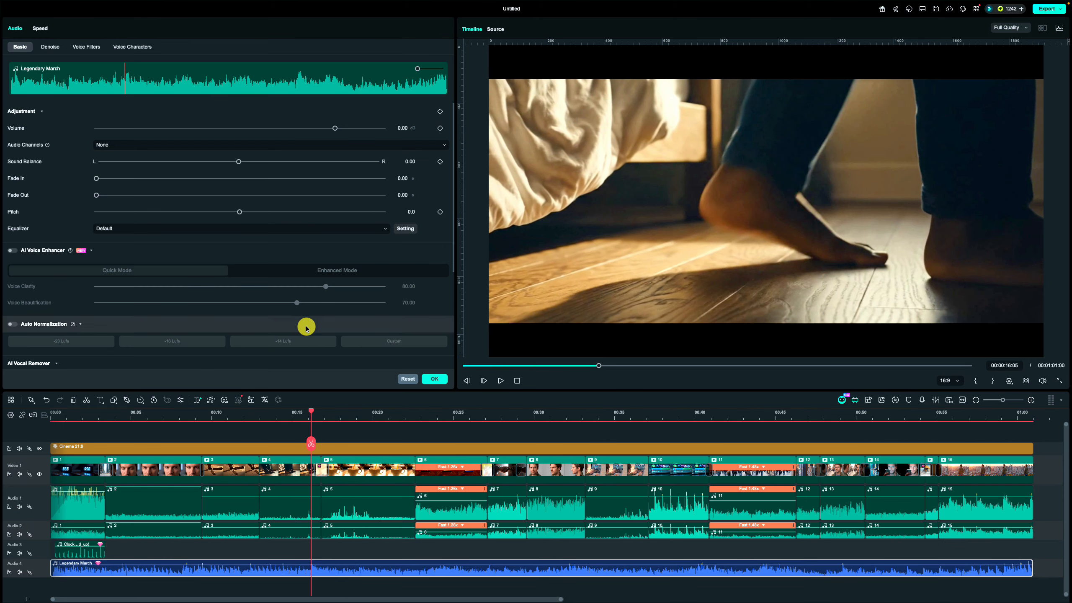
# Lower the volume of Legendary March to about -15.56 dB and play the mix around clips 4 and 5
pyautogui.moveTo(335, 128); pyautogui.dragTo(298, 131)
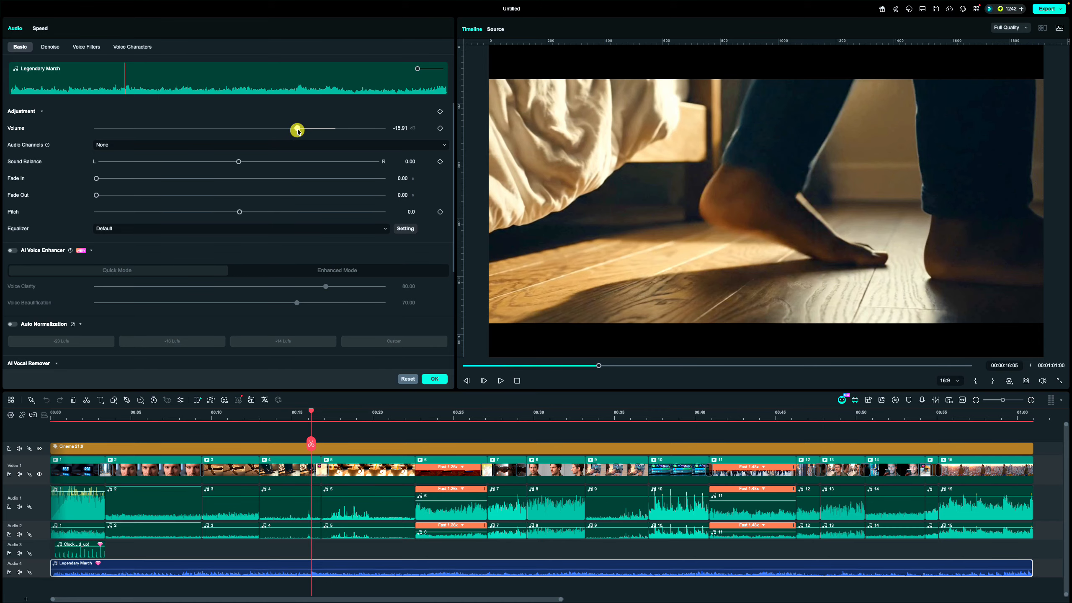
pyautogui.press('space')
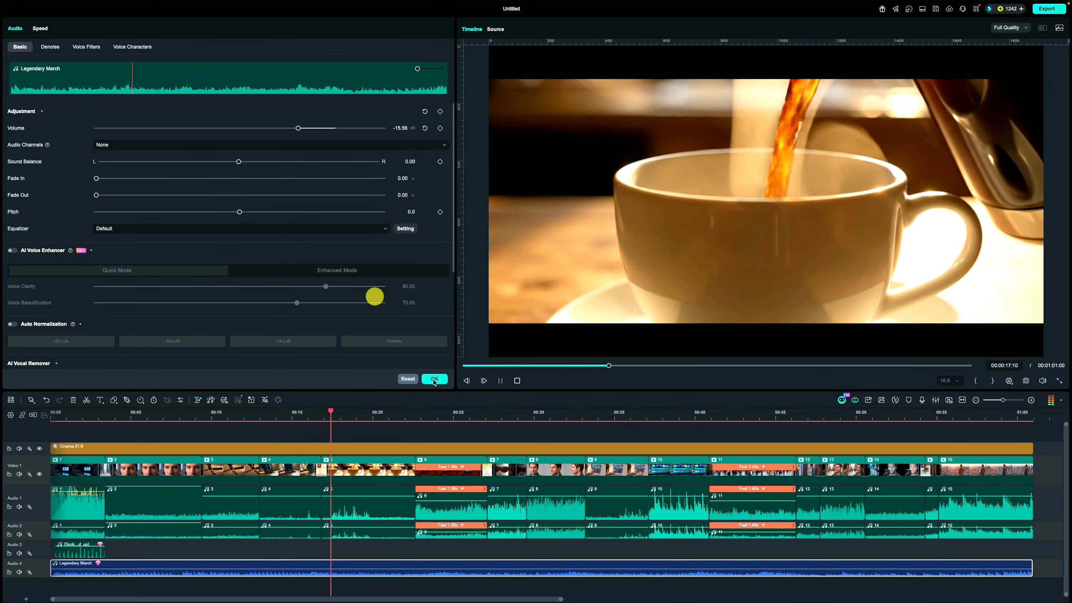
pyautogui.moveTo(280, 419); pyautogui.dragTo(261, 422)
pyautogui.press('space')
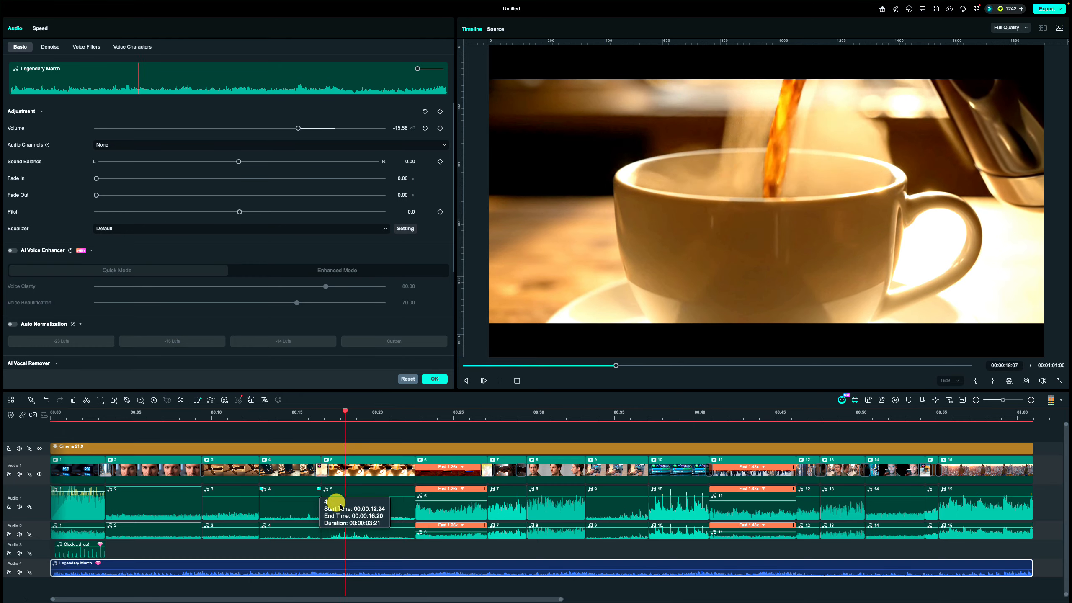
pyautogui.press('space')
# Raise the volume of clip 5's audio on both audio tracks, setting the second track's clip to 19.41 dB, and play it
pyautogui.click(374, 498)
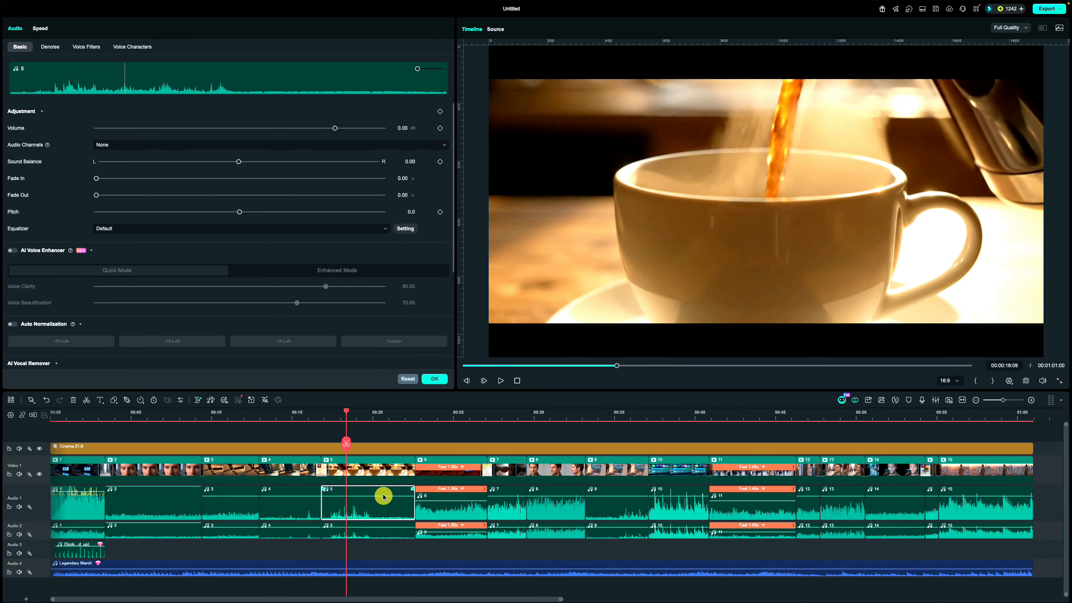
pyautogui.click(366, 527)
pyautogui.click(320, 412)
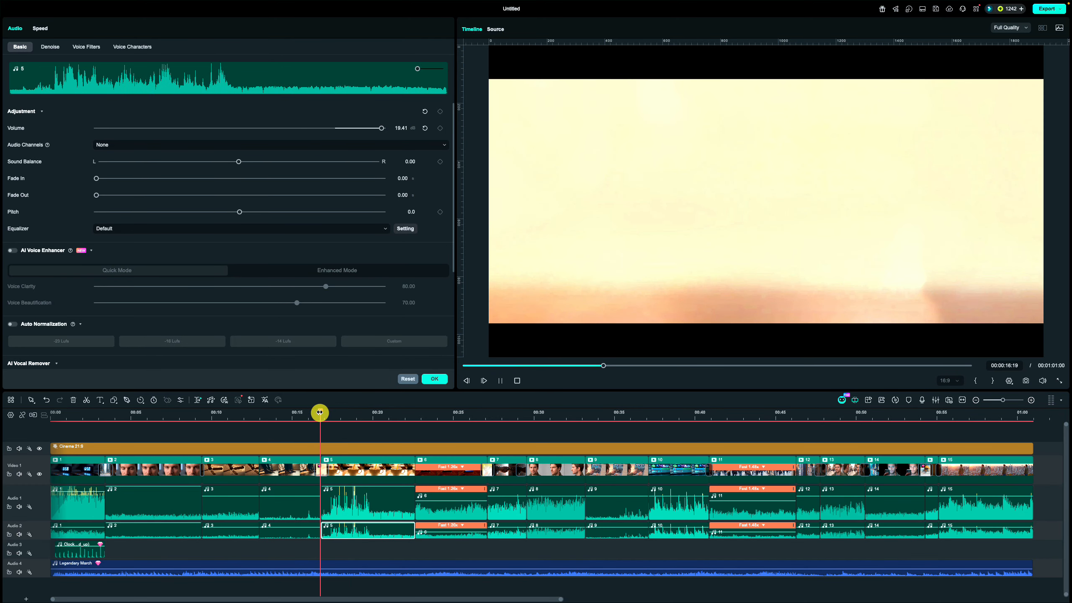
pyautogui.press('space')
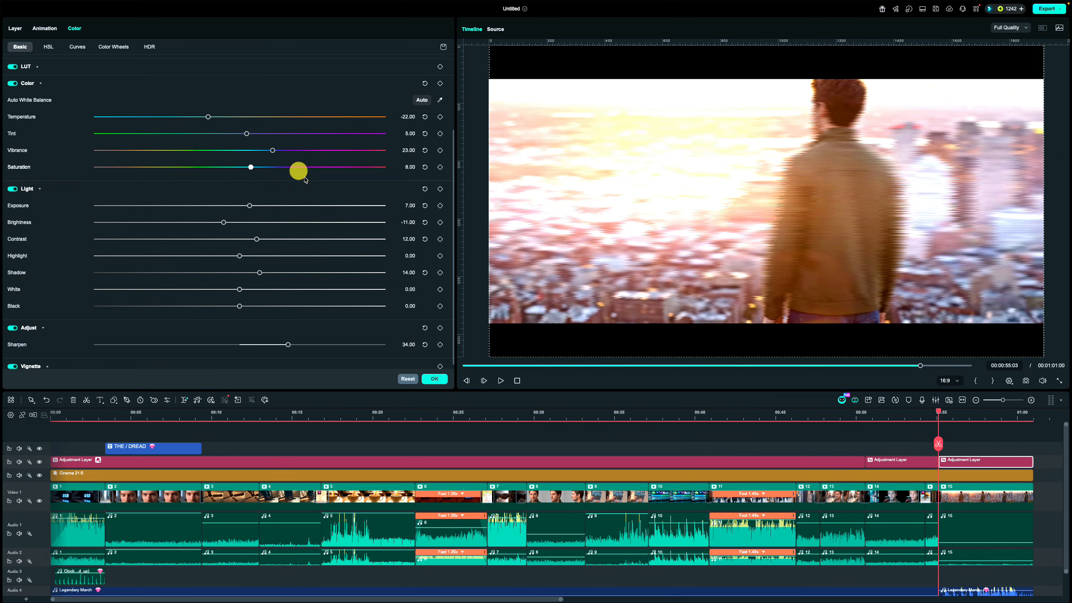
# Review the color and light settings of the adjustment layer above clip 15, play the graded clip and accept the settings
pyautogui.scroll(3, 306, 180)
pyautogui.scroll(-3, 277, 206)
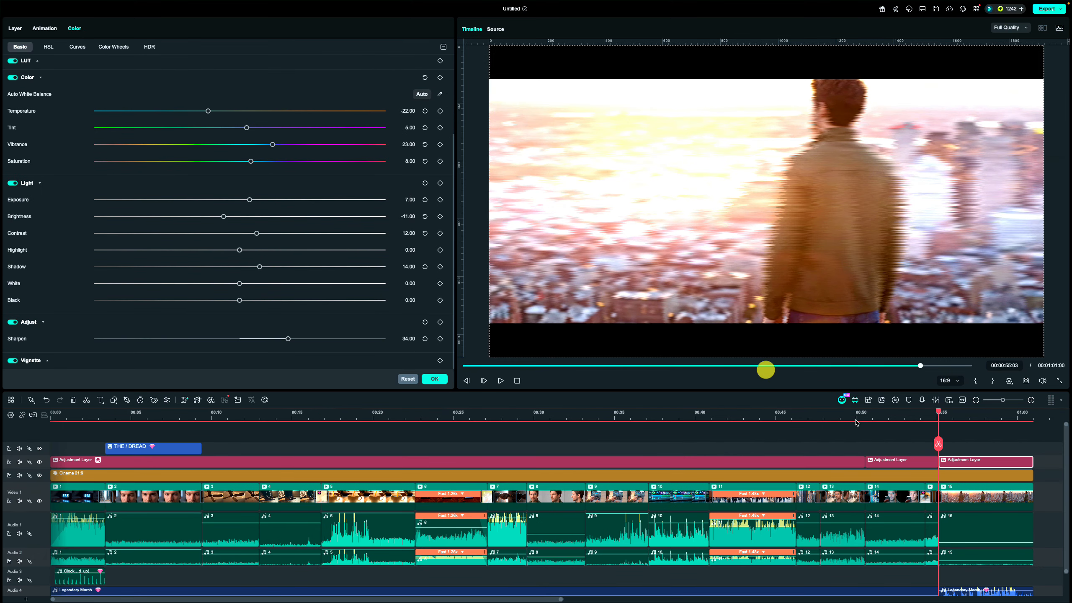
pyautogui.press('space')
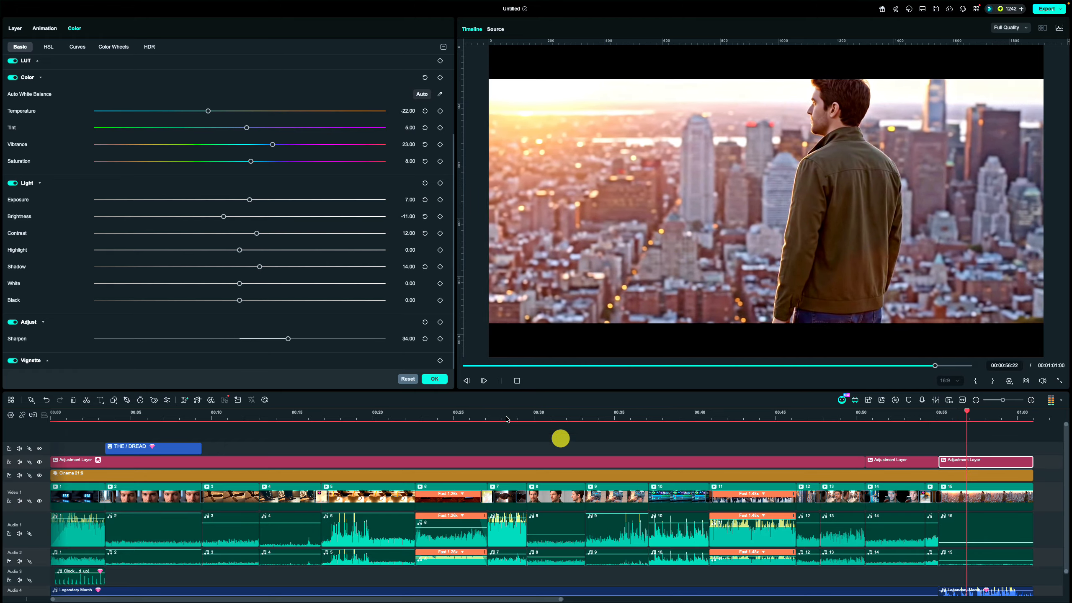
pyautogui.click(499, 380)
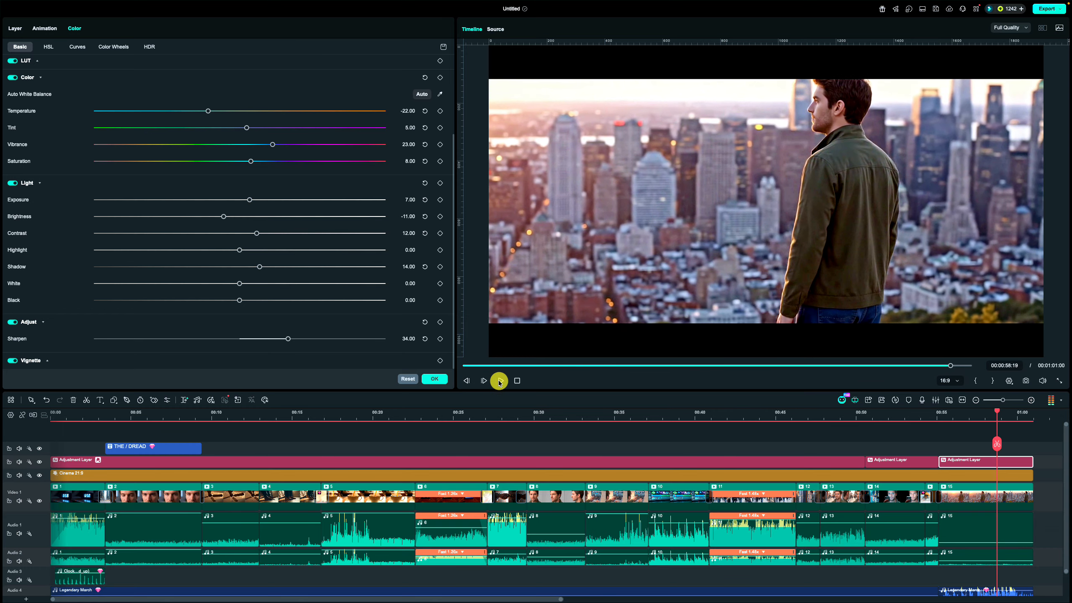
pyautogui.click(434, 379)
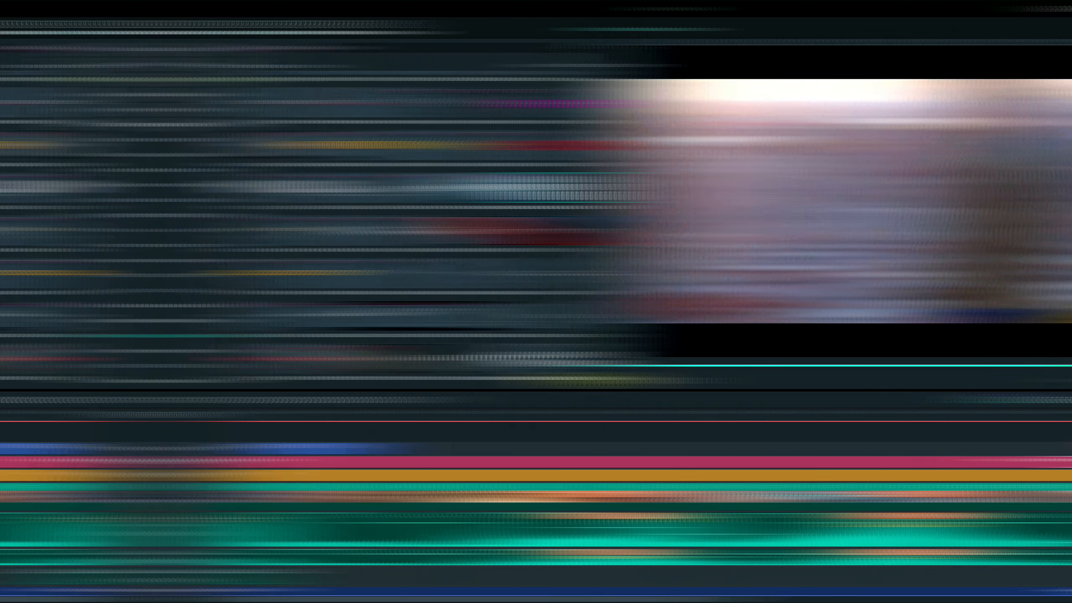
# Change the wording of the Joker Movie title above clip 8, replacing JOKER with LIFE and IT'S HERE with JOURNEY
pyautogui.click(194, 48)
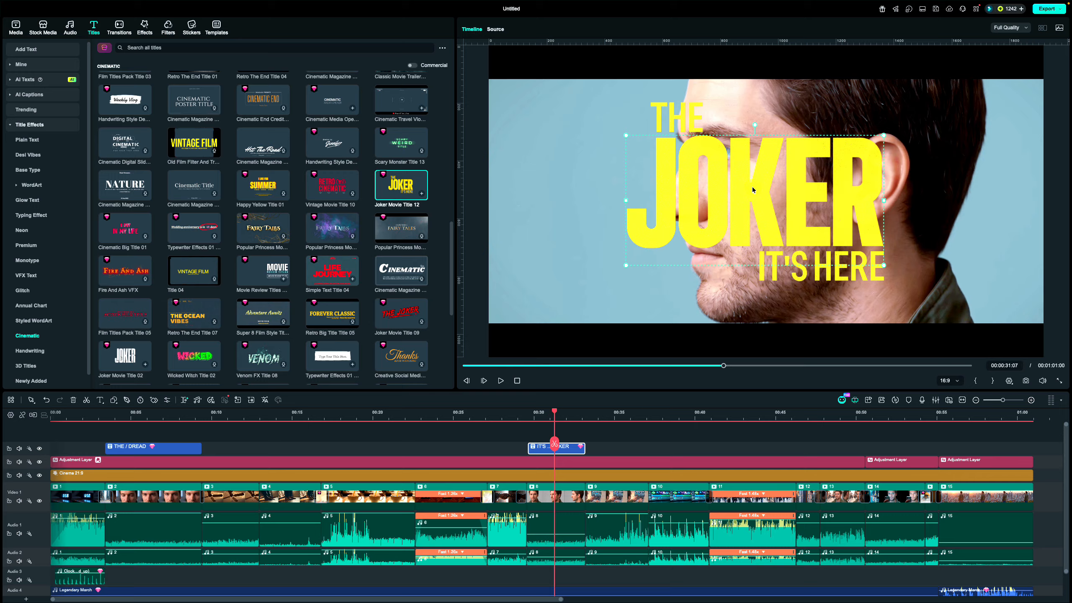
pyautogui.doubleClick(753, 186)
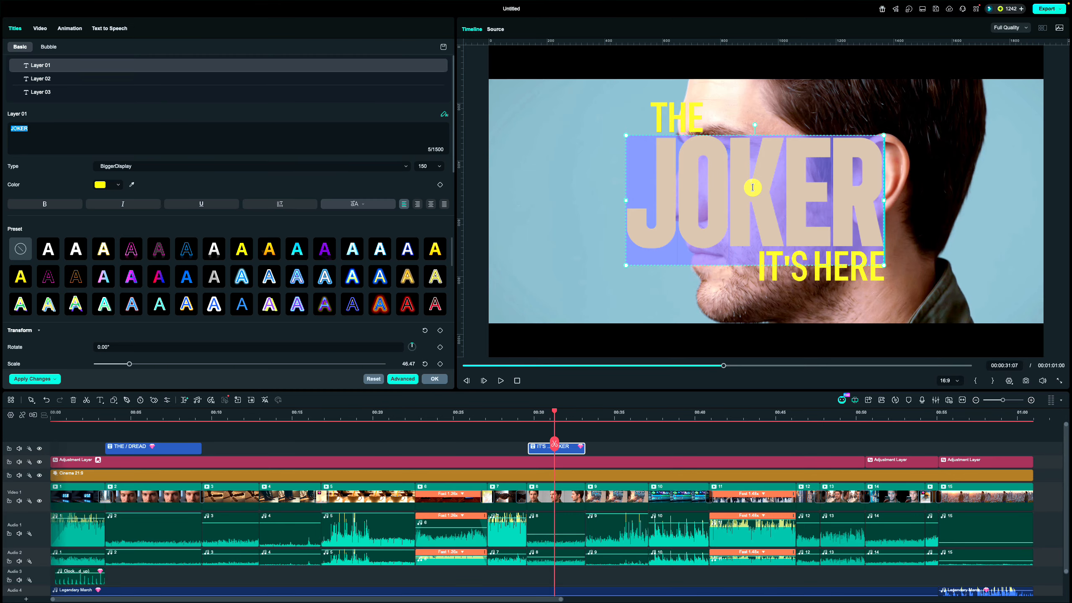
pyautogui.write('Life')
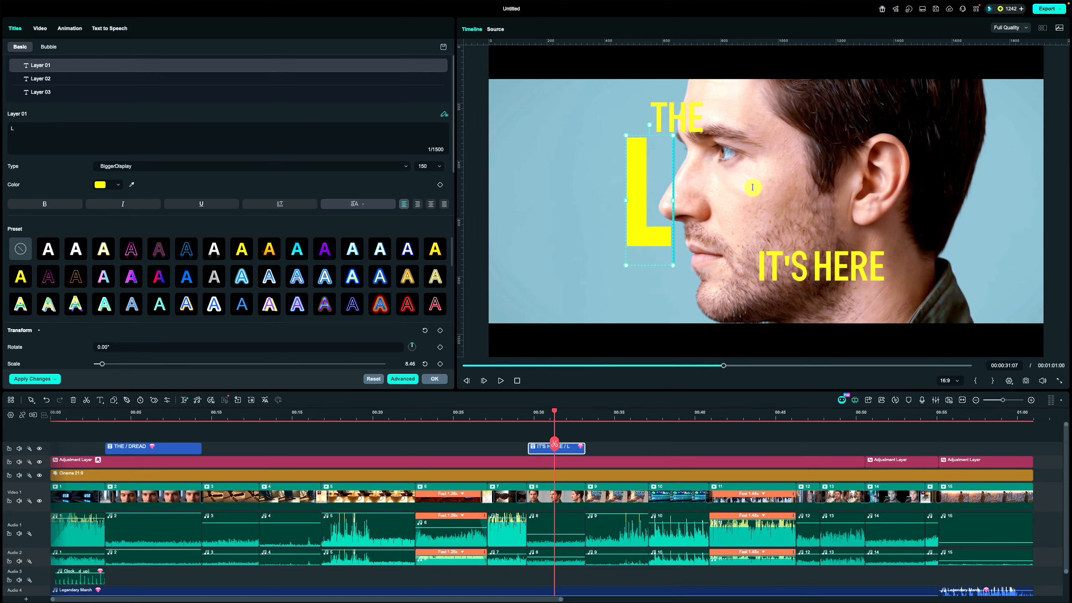
pyautogui.click(169, 91)
pyautogui.write('JOURNEY')
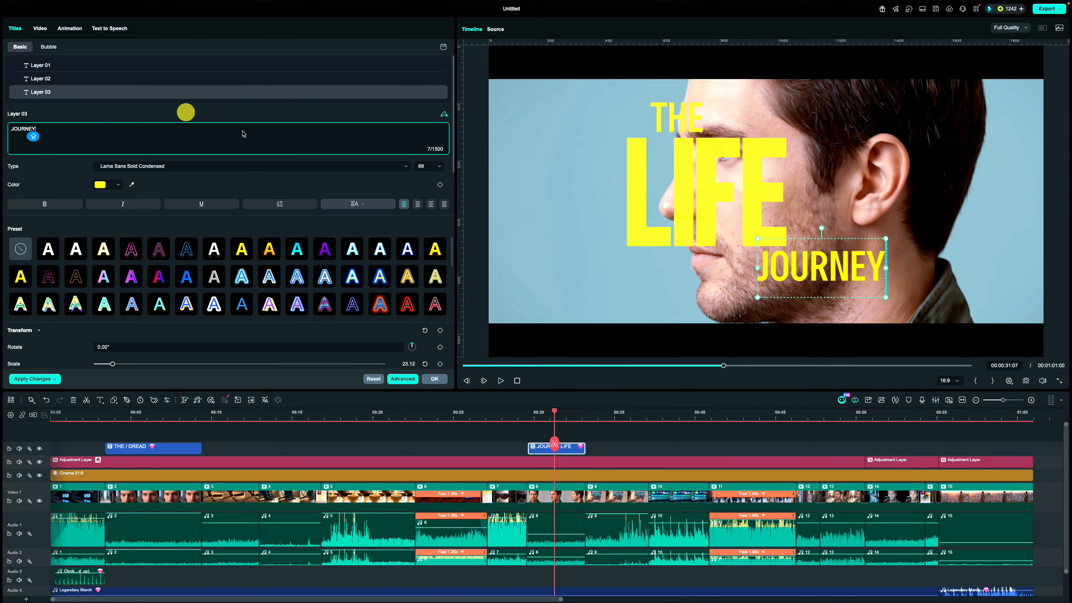
# Recolor the words THE and LIFE white and move THE into the empty area beside the man's face
pyautogui.click(169, 79)
pyautogui.click(101, 184)
pyautogui.click(692, 190)
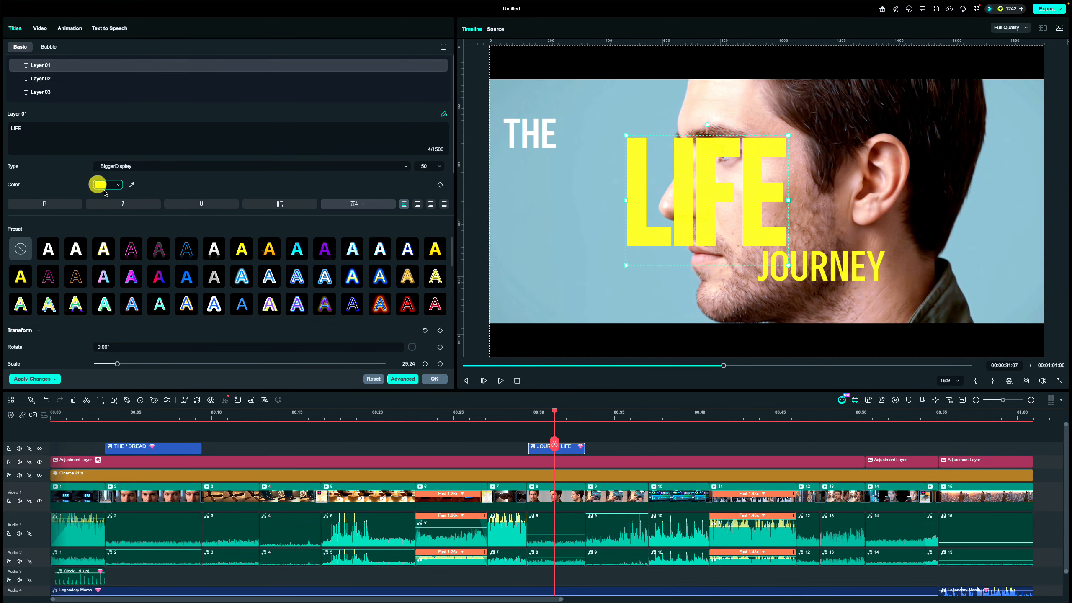
pyautogui.click(100, 185)
pyautogui.click(97, 371)
# Reduce LIFE to size 112, scale JOURNEY down, and stack both words beneath THE in front of the man's face
pyautogui.moveTo(721, 200); pyautogui.dragTo(625, 223)
pyautogui.moveTo(689, 287); pyautogui.dragTo(670, 271)
pyautogui.moveTo(632, 239); pyautogui.dragTo(612, 218)
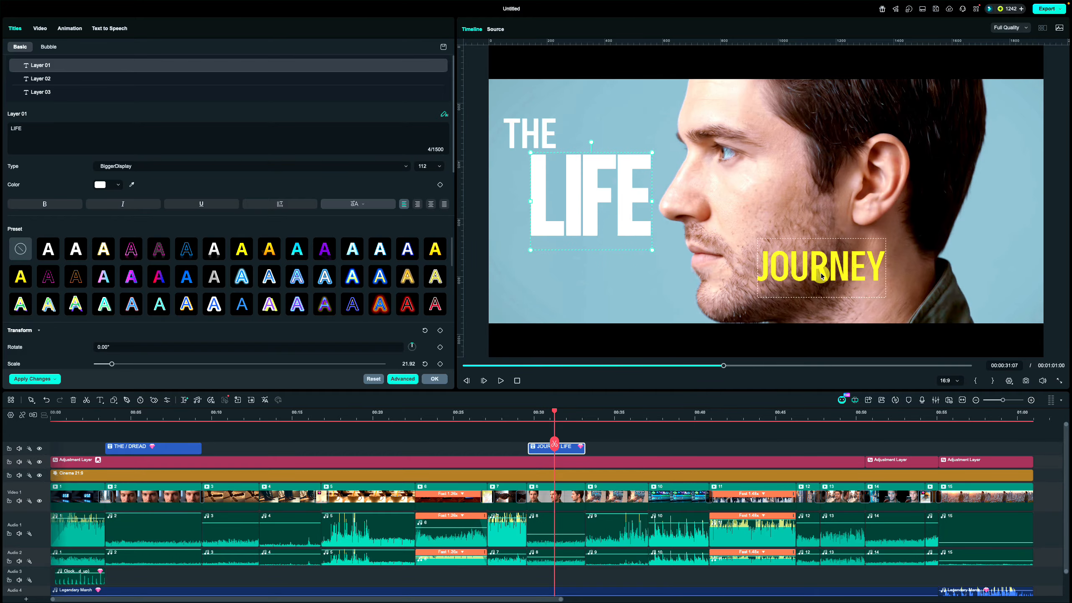
pyautogui.moveTo(821, 267); pyautogui.dragTo(614, 259)
pyautogui.moveTo(678, 289); pyautogui.dragTo(660, 279)
pyautogui.moveTo(624, 259); pyautogui.dragTo(594, 259)
# Shrink THE and reduce JOURNEY to size 41, then arrange the words diagonally around LIFE with JOURNEY offset beneath its end
pyautogui.moveTo(566, 191); pyautogui.dragTo(552, 191)
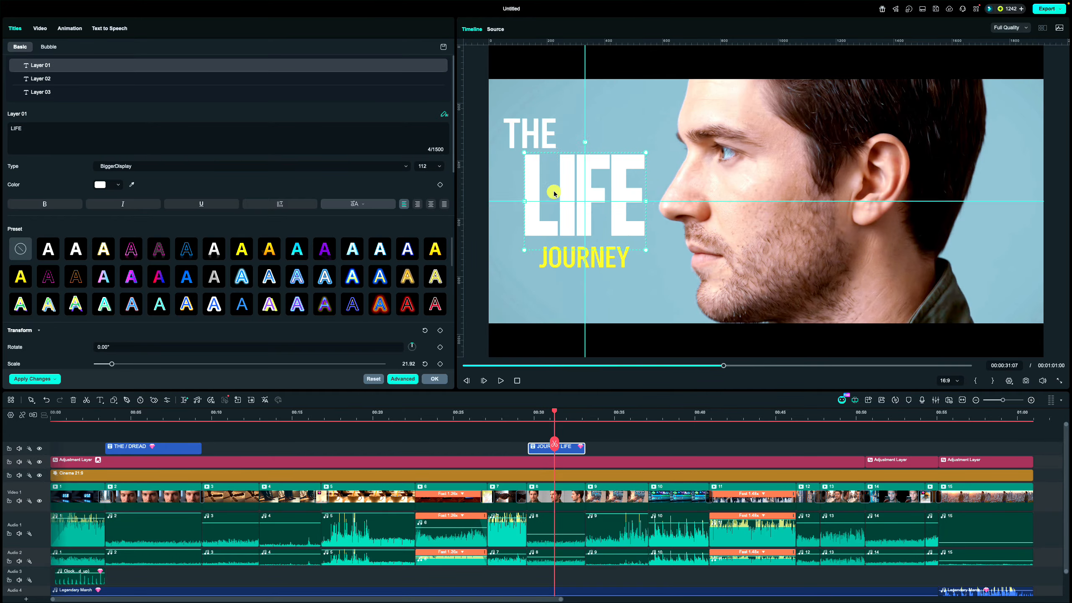
pyautogui.moveTo(528, 135); pyautogui.dragTo(543, 157)
pyautogui.moveTo(589, 197); pyautogui.dragTo(585, 197)
pyautogui.moveTo(584, 259); pyautogui.dragTo(627, 275)
pyautogui.moveTo(595, 259); pyautogui.dragTo(624, 258)
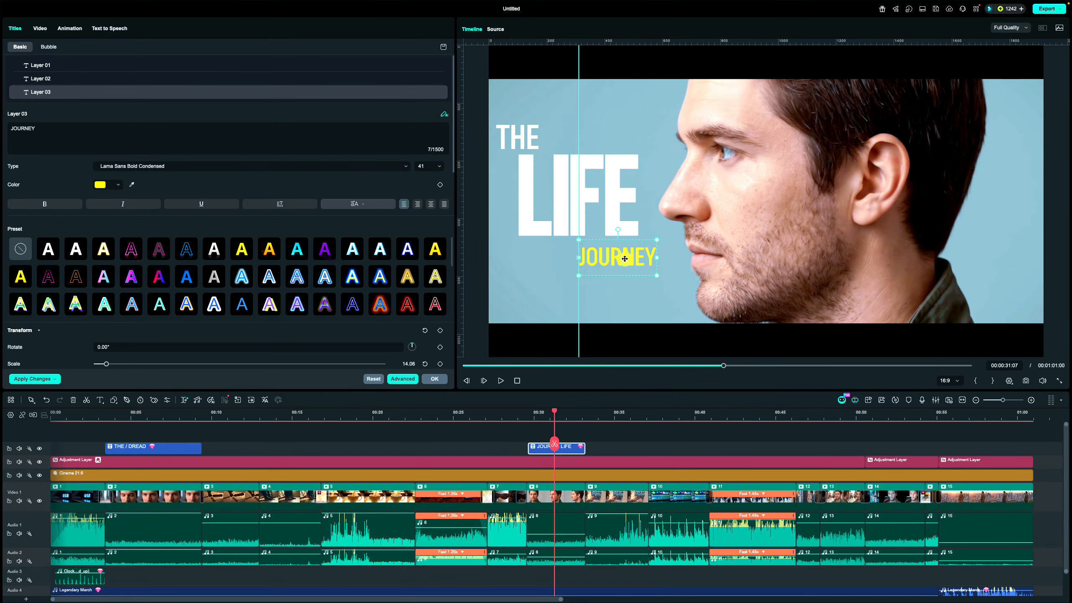
# Recolor the word JOURNEY white and accept the title settings
pyautogui.click(98, 186)
pyautogui.click(47, 201)
pyautogui.click(434, 378)
# Reopen the title and turn on a near-black #0A0909 shadow for the word LIFE
pyautogui.doubleClick(559, 219)
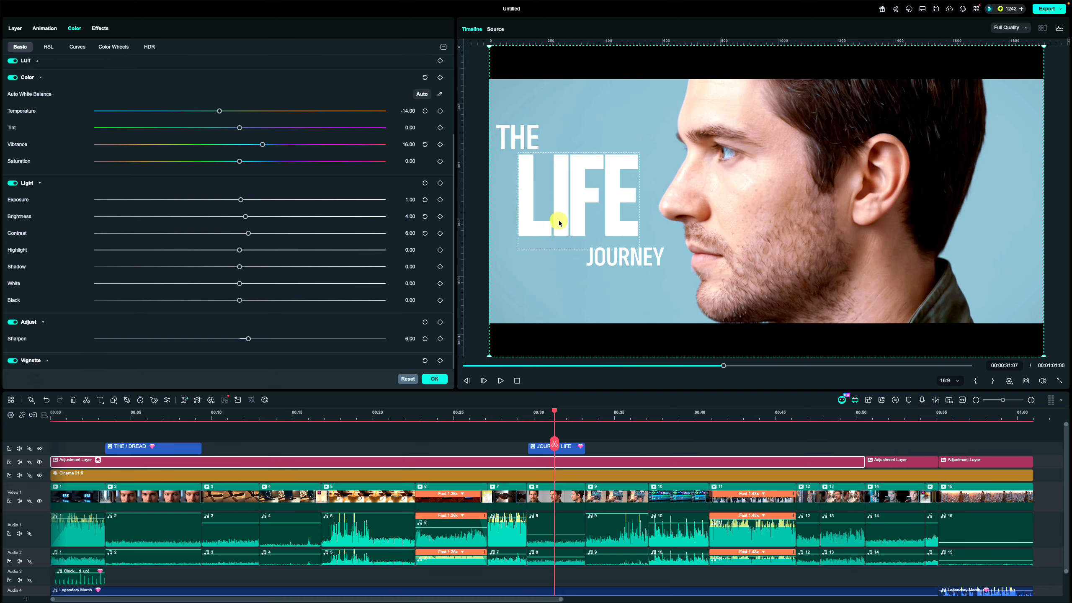
pyautogui.scroll(-4, 51, 338)
pyautogui.scroll(-5, 51, 337)
pyautogui.click(111, 339)
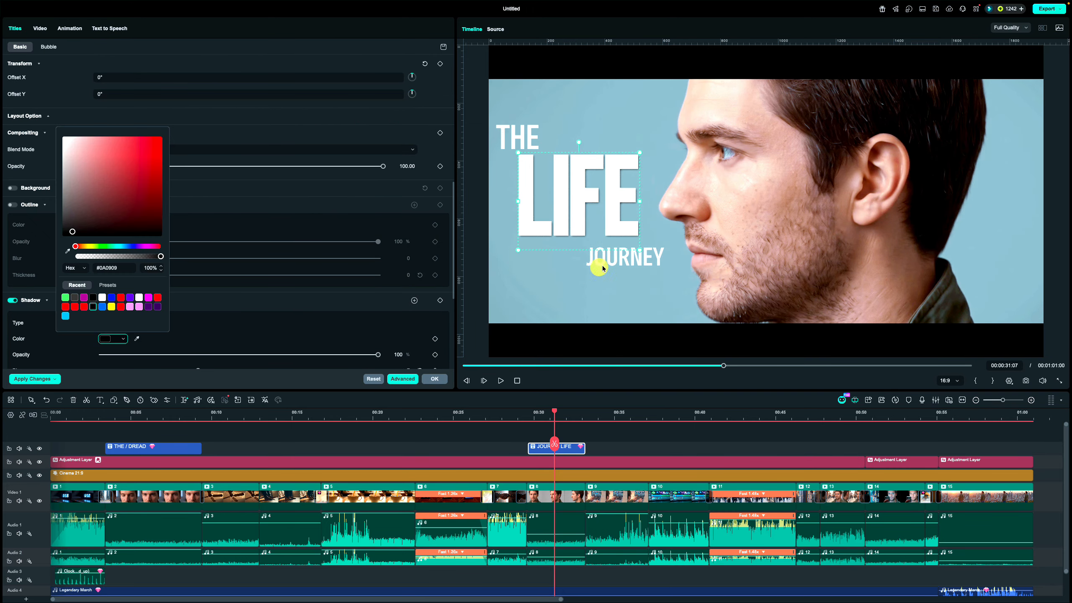
# Give the word JOURNEY a dark shadow with 64% opacity, blur 5 and distance 2
pyautogui.click(602, 268)
pyautogui.scroll(-2, 105, 292)
pyautogui.click(106, 283)
pyautogui.click(256, 275)
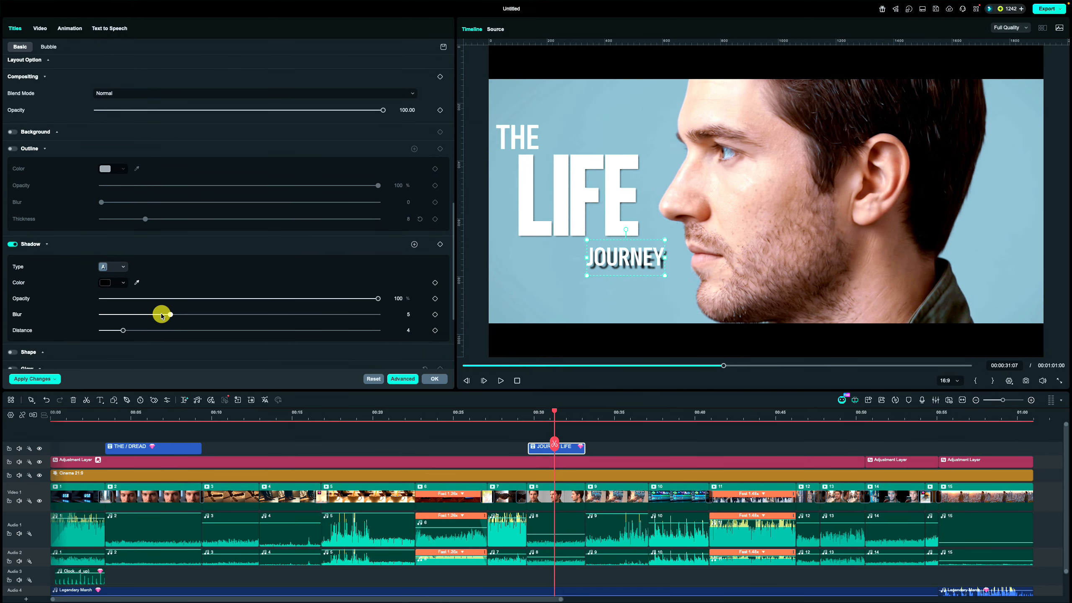
pyautogui.click(123, 267)
pyautogui.click(212, 277)
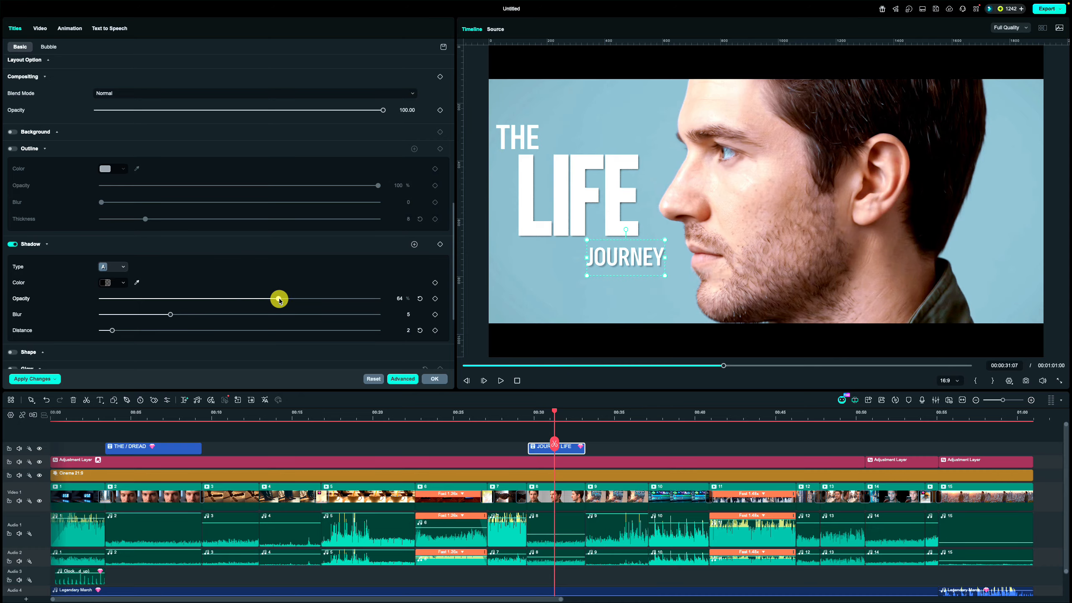
# Add a dark shadow to the word THE and go to the start of the LIFE JOURNEY title
pyautogui.click(524, 136)
pyautogui.click(110, 282)
pyautogui.click(186, 303)
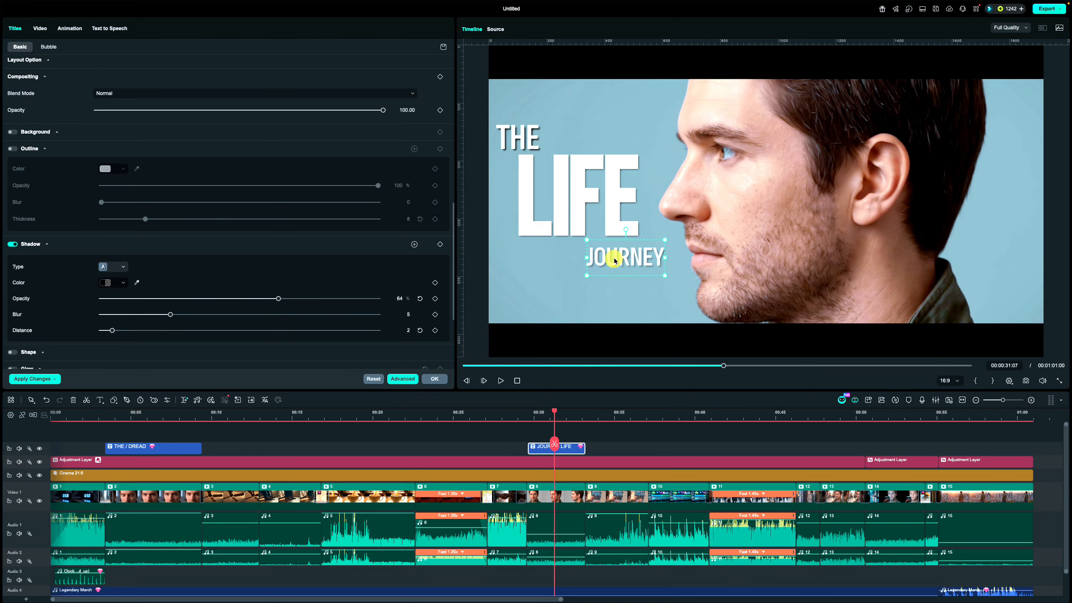
pyautogui.click(476, 355)
pyautogui.click(525, 418)
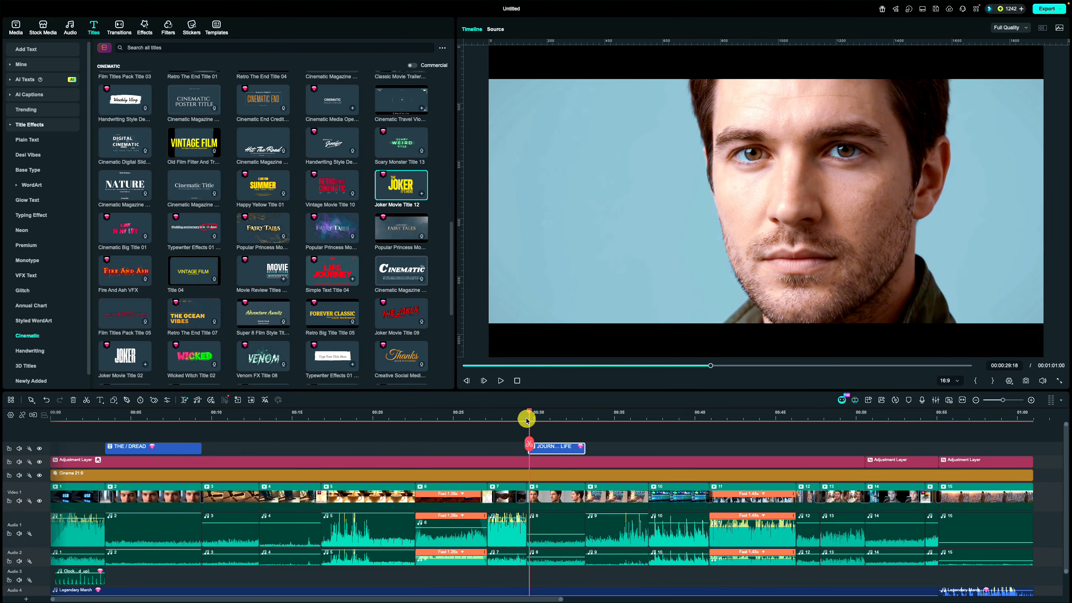